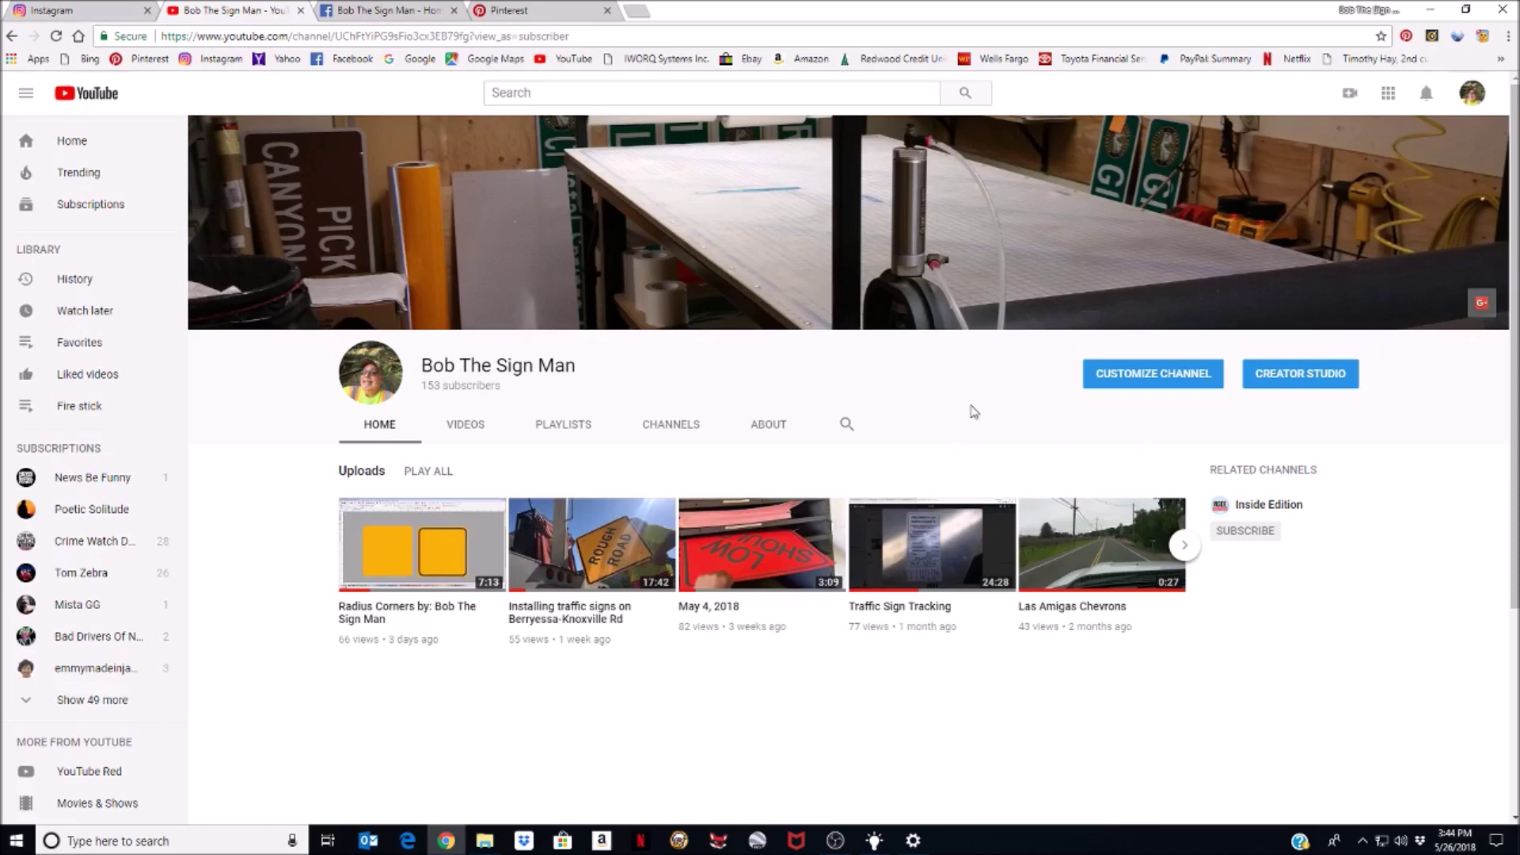
# - Bring up the sign business's Facebook page and scroll to its Photos section
pyautogui.click(384, 10)
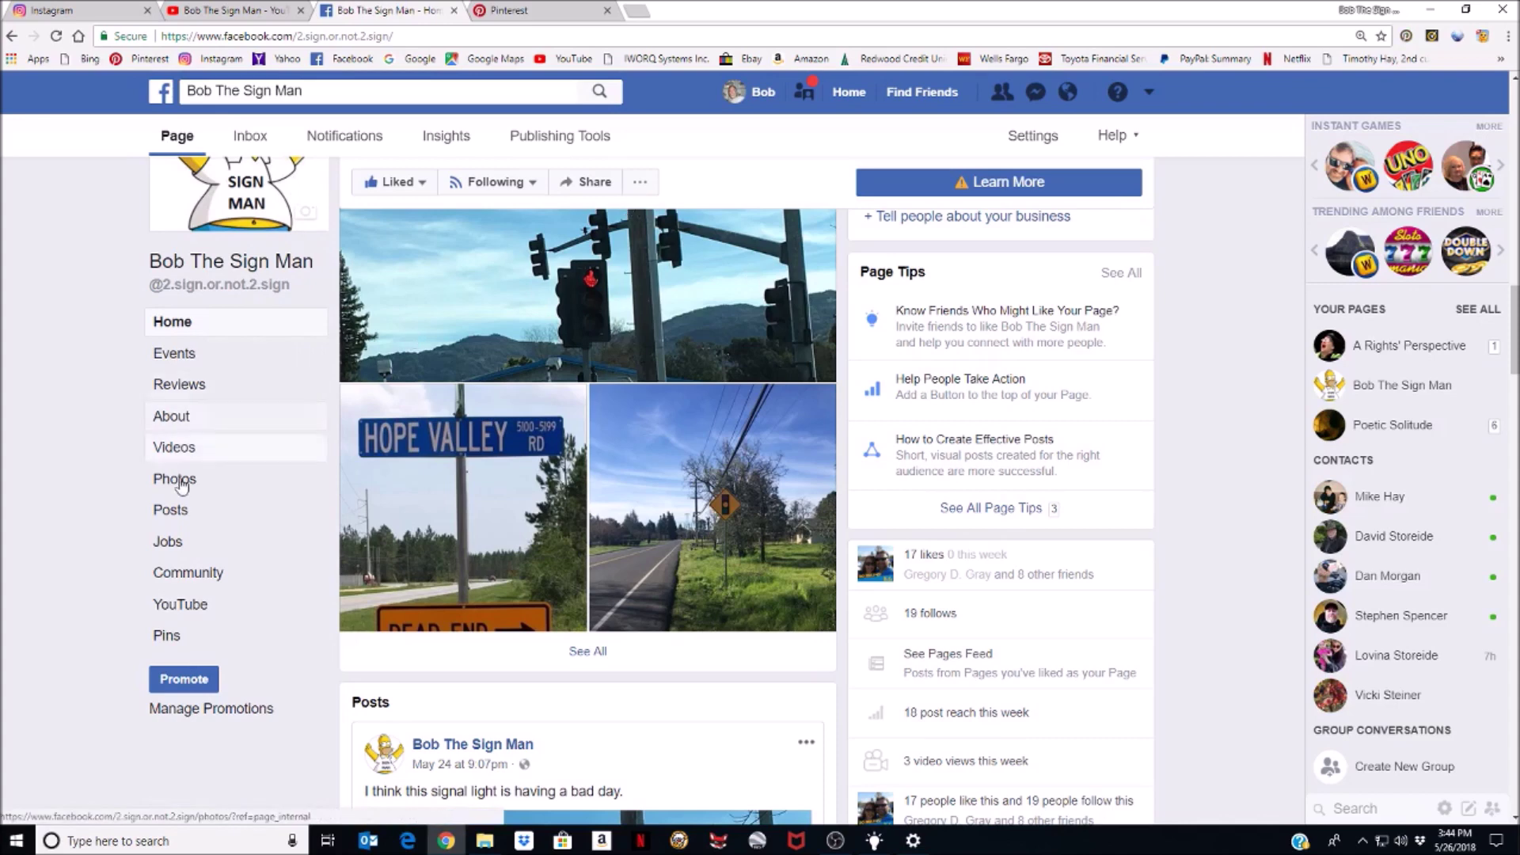
pyautogui.scroll(4, 102, 486)
pyautogui.scroll(-3, 101, 486)
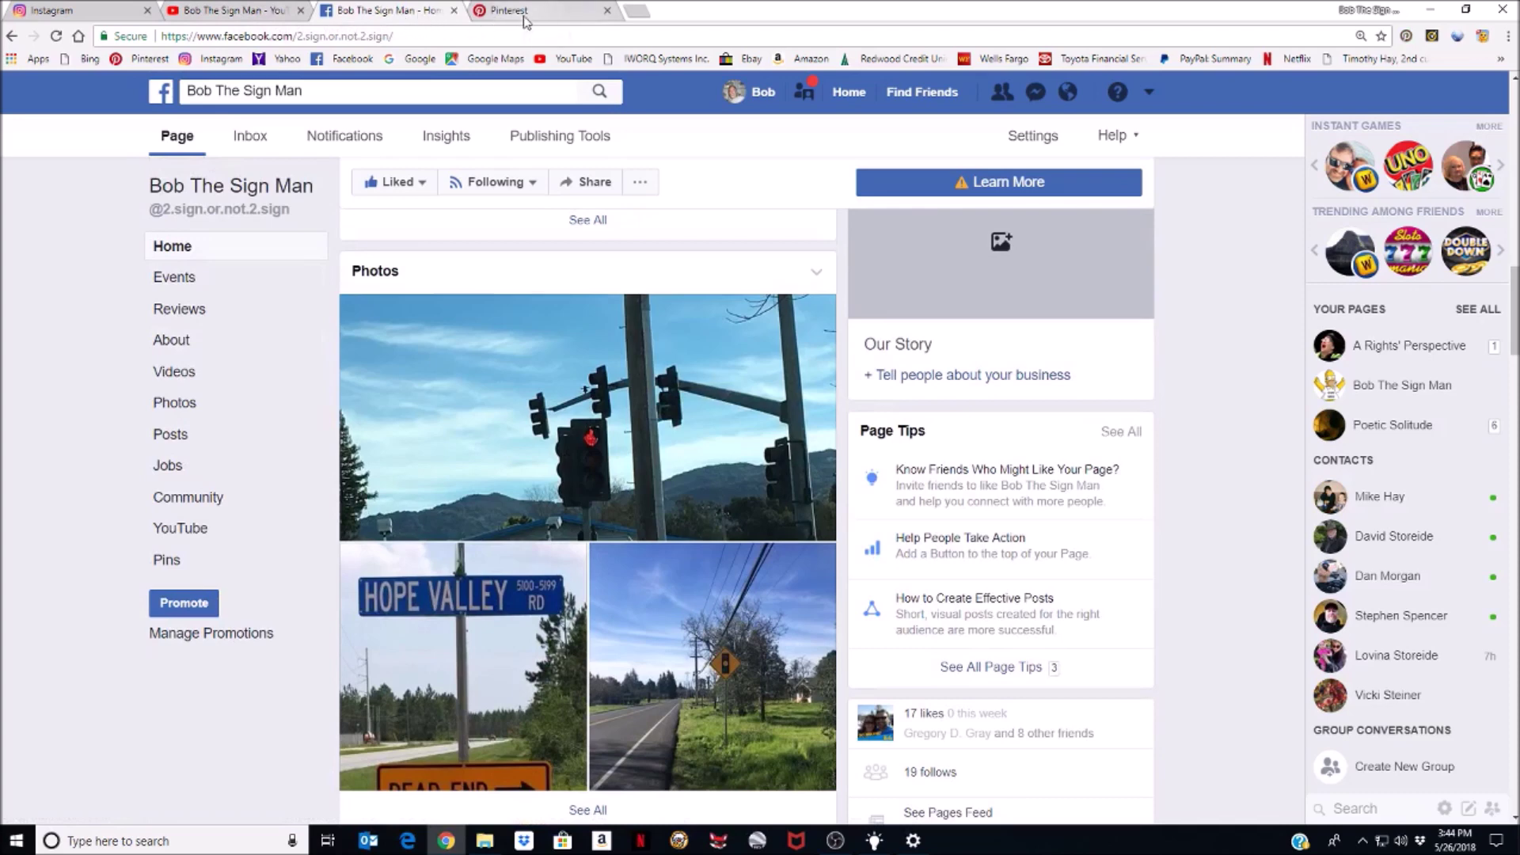
pyautogui.click(525, 21)
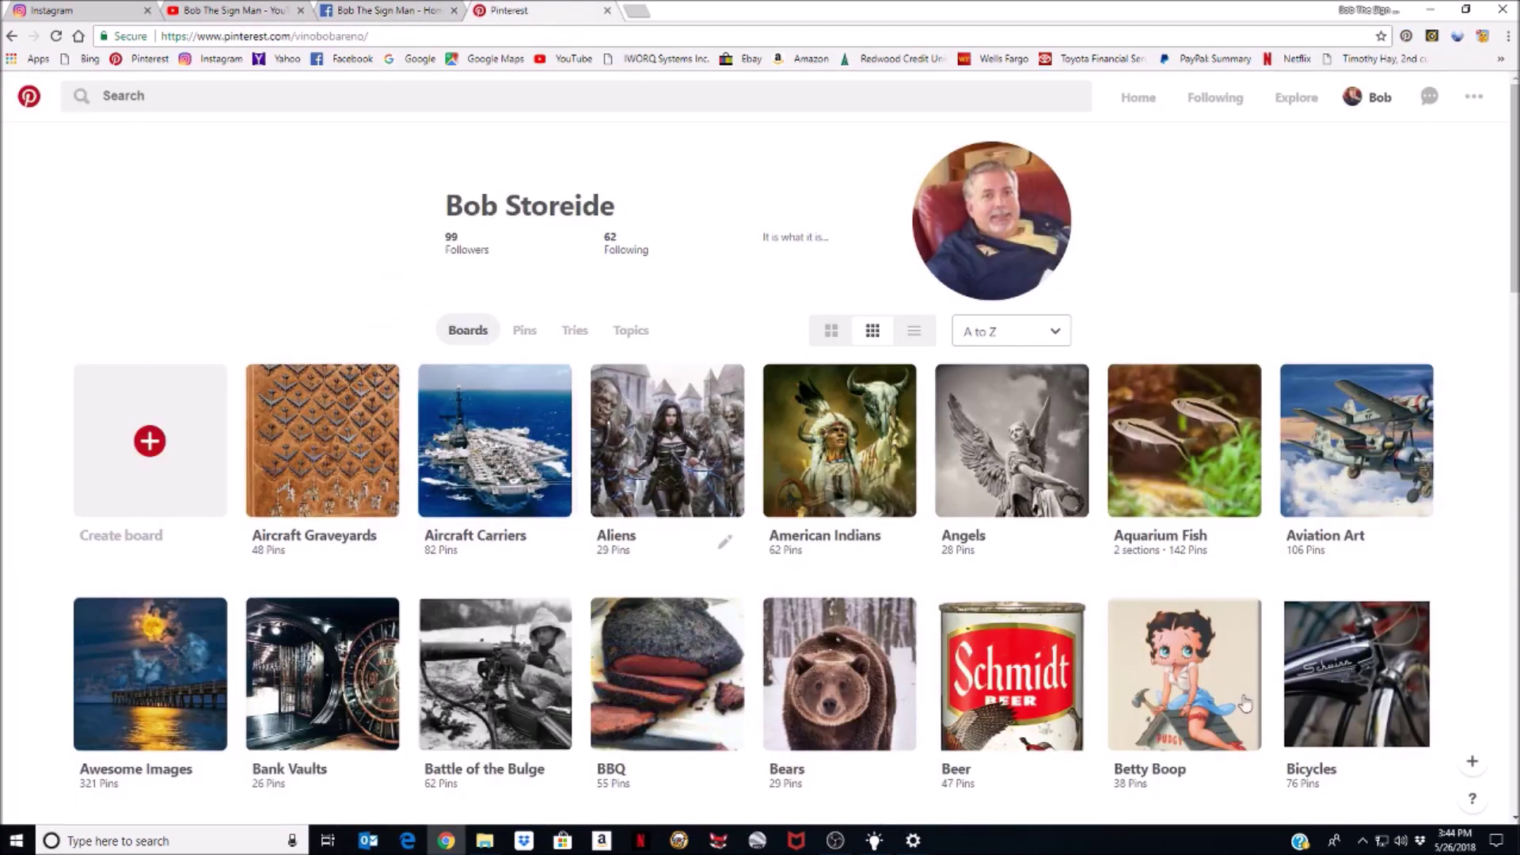
# - Open the sign board on Pinterest with its Stop Signs, Neon Signs and traffic-sign sections
pyautogui.scroll(-3, 1244, 703)
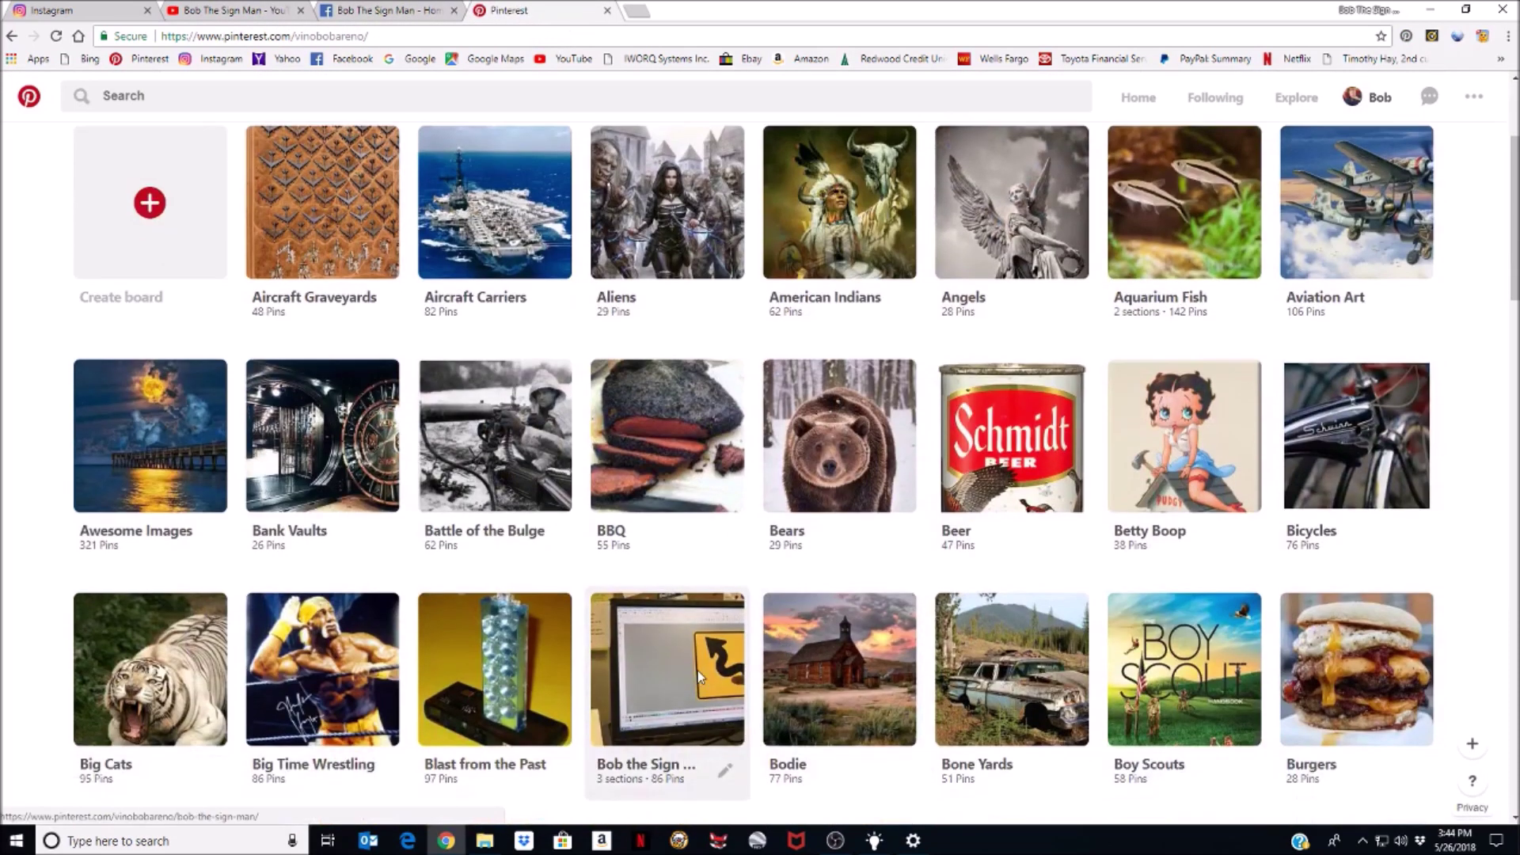
pyautogui.click(700, 678)
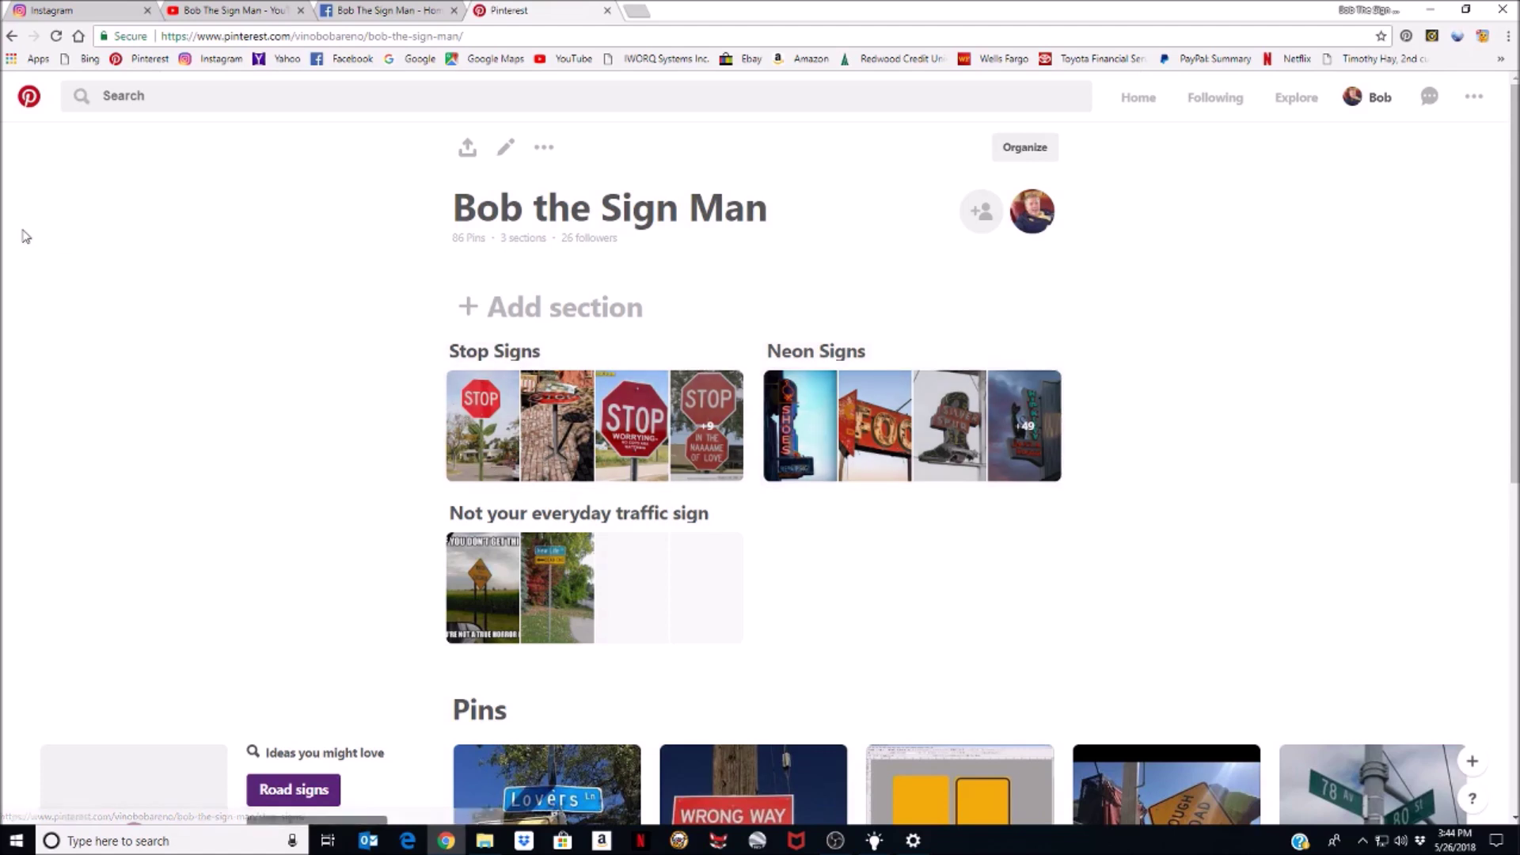
pyautogui.click(93, 13)
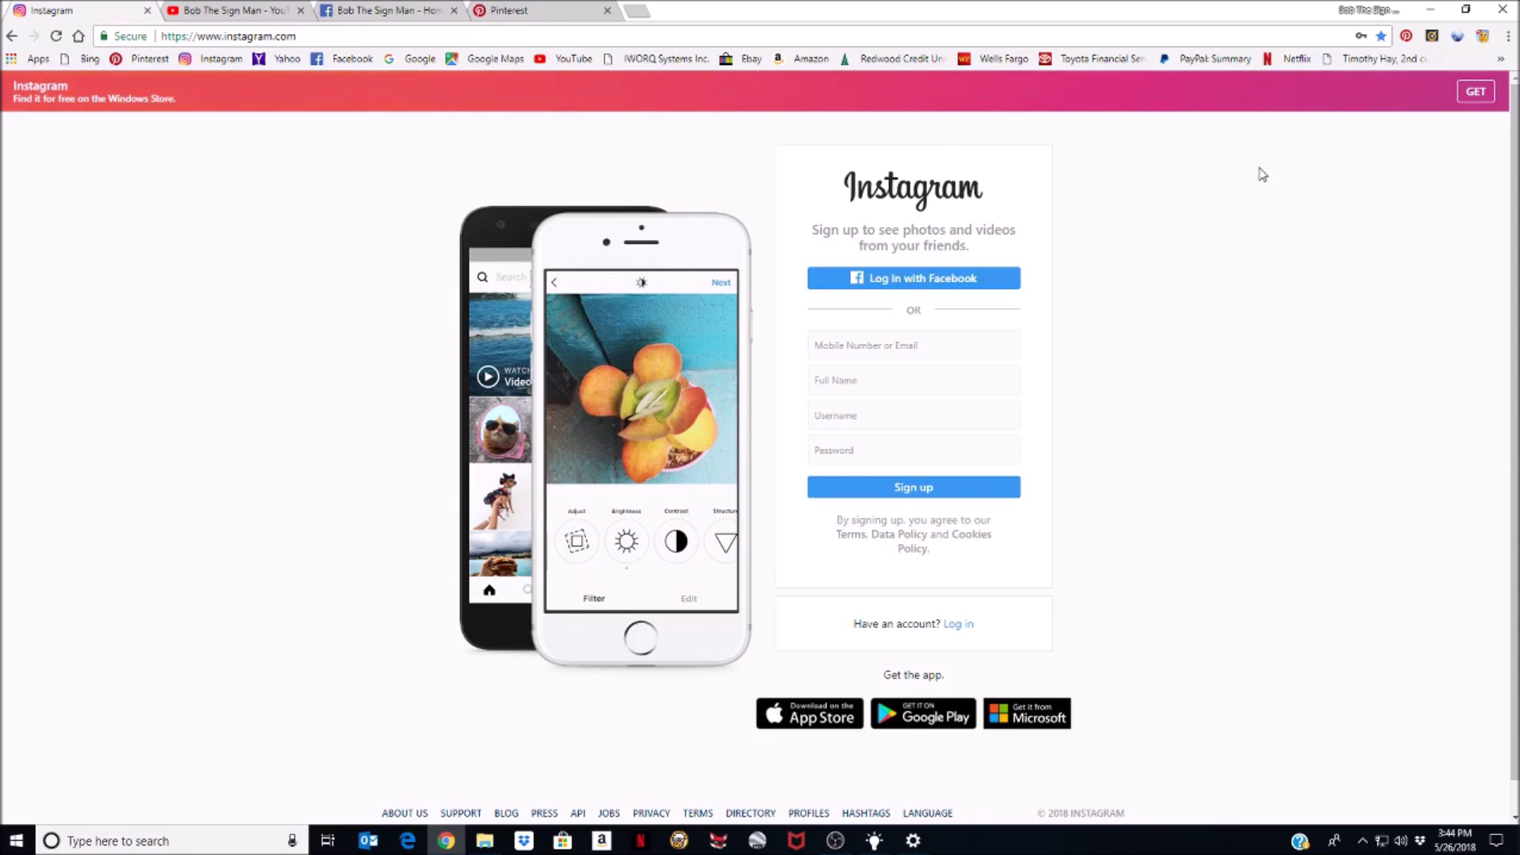
# - Log in to Instagram from the sign-up page using the autofilled saved credentials
pyautogui.click(958, 625)
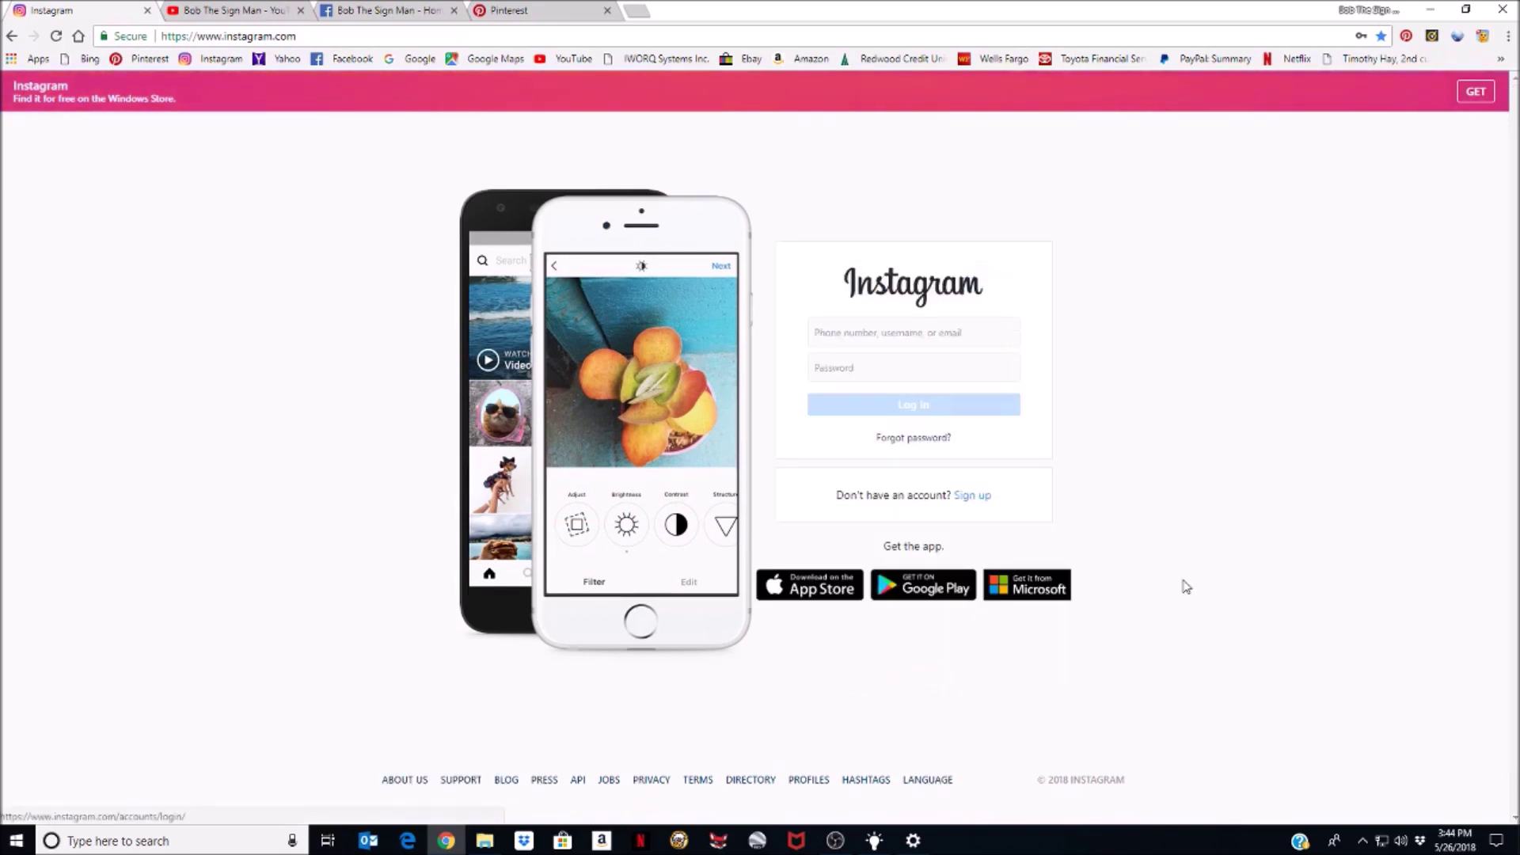
pyautogui.click(911, 404)
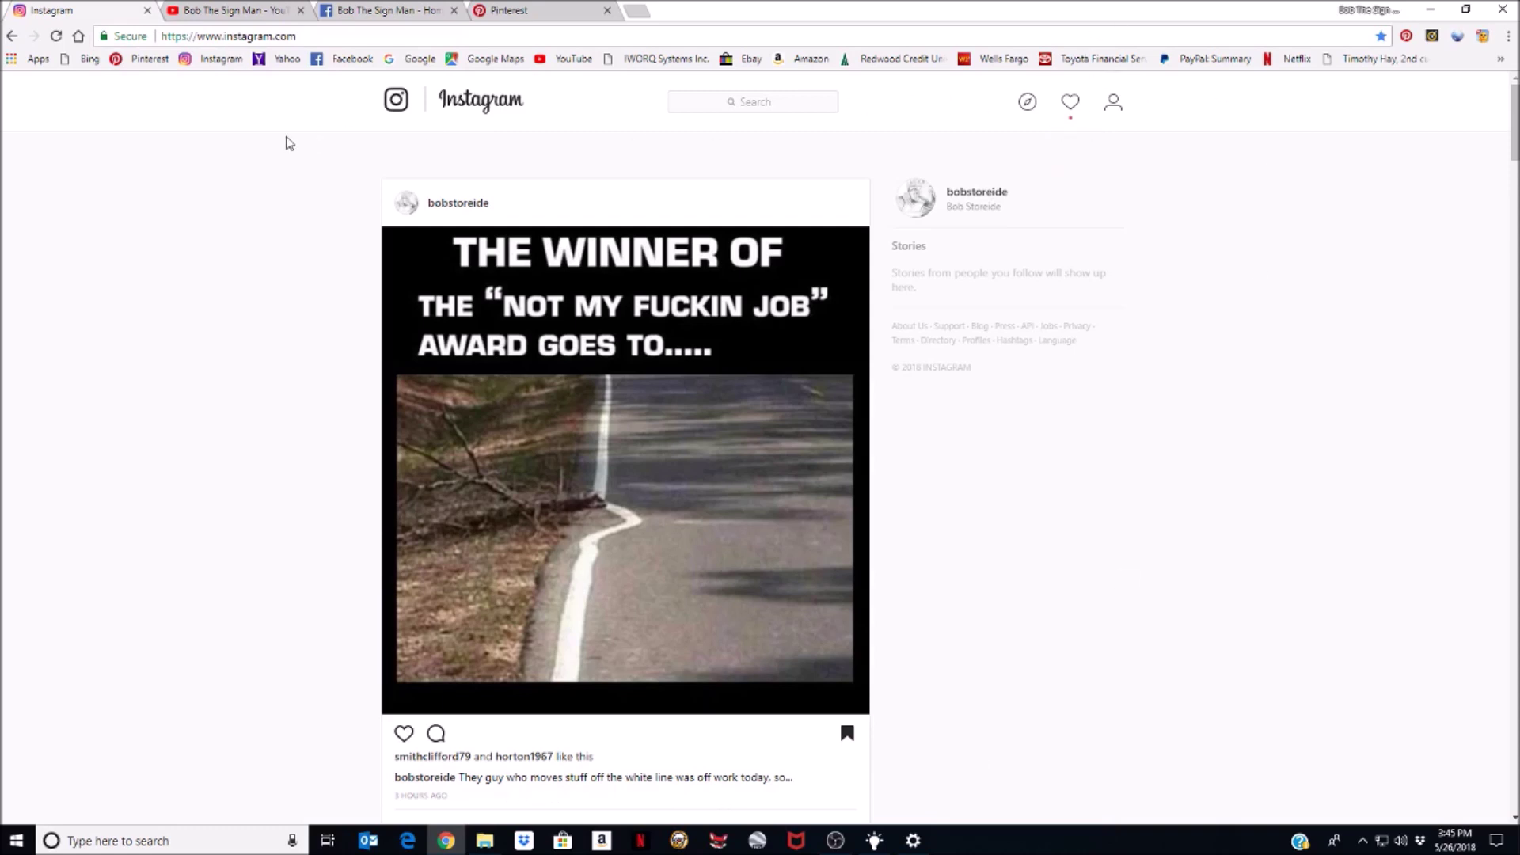
pyautogui.scroll(-5, 243, 238)
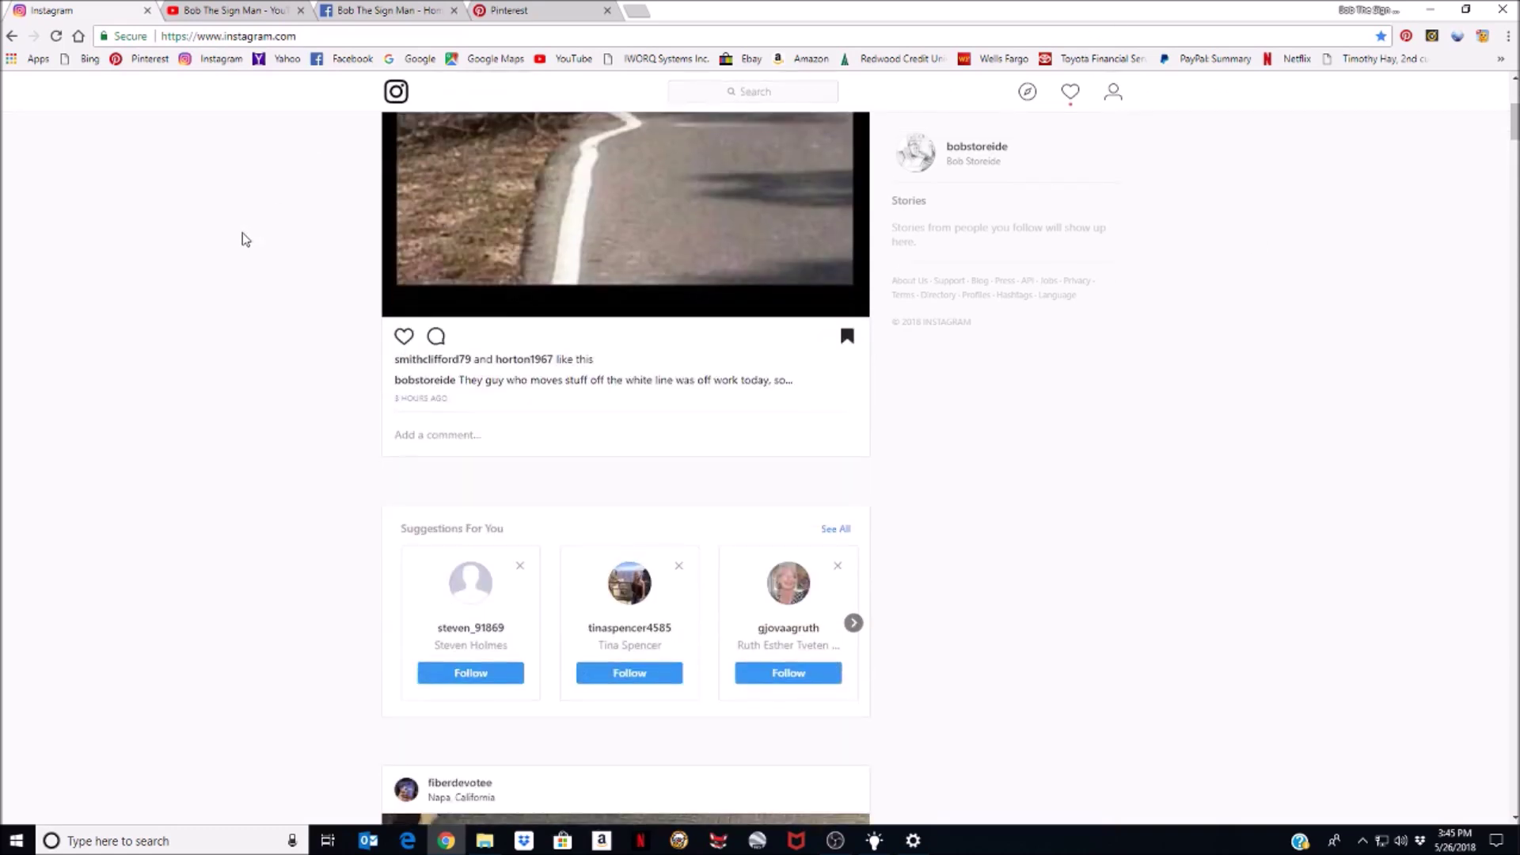
pyautogui.scroll(-10, 222, 253)
pyautogui.scroll(7, 187, 285)
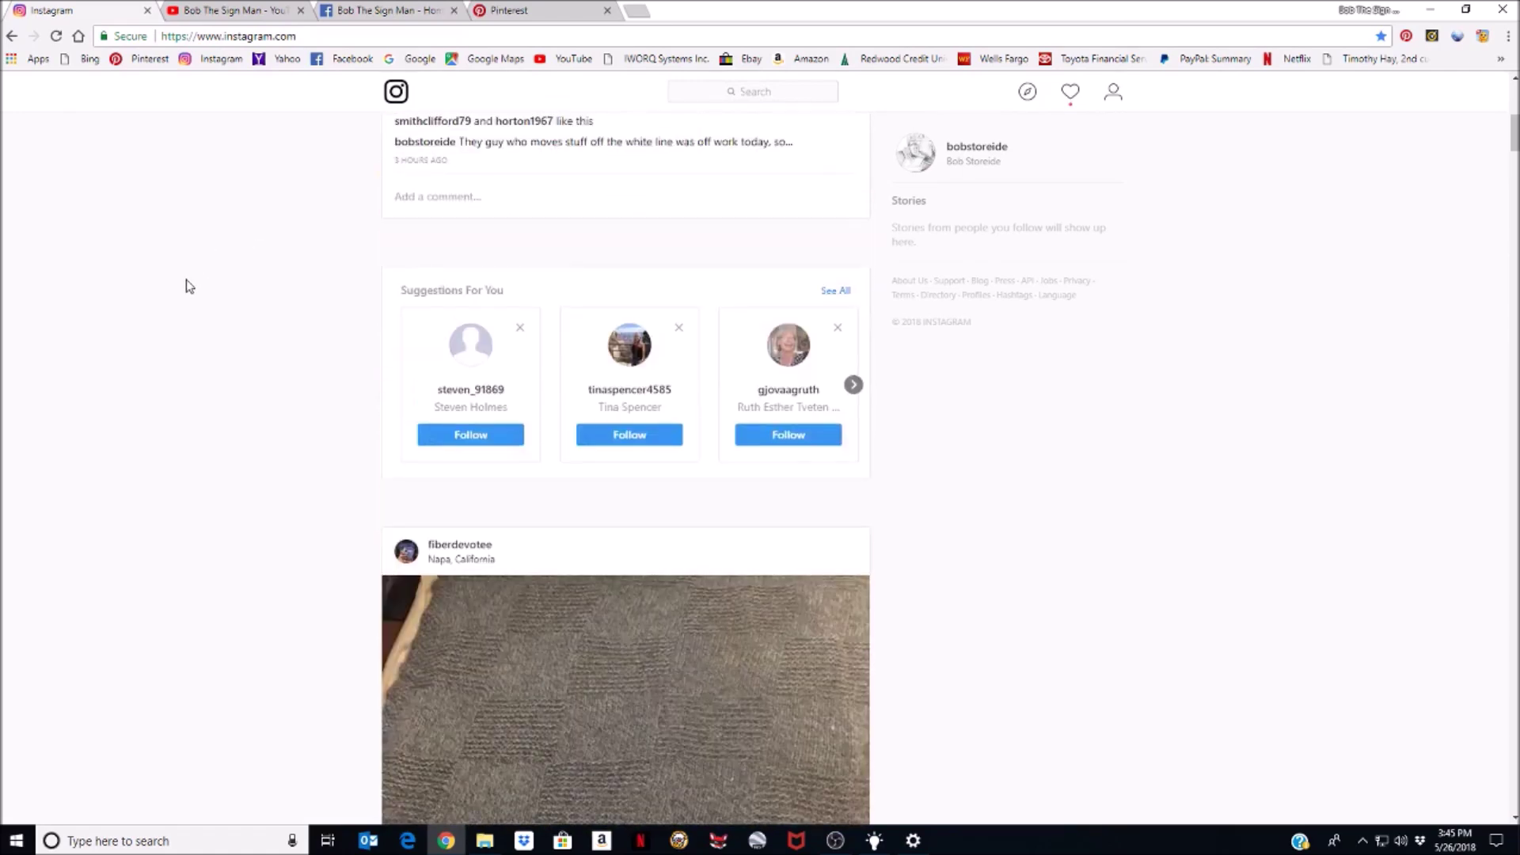
pyautogui.scroll(8, 187, 285)
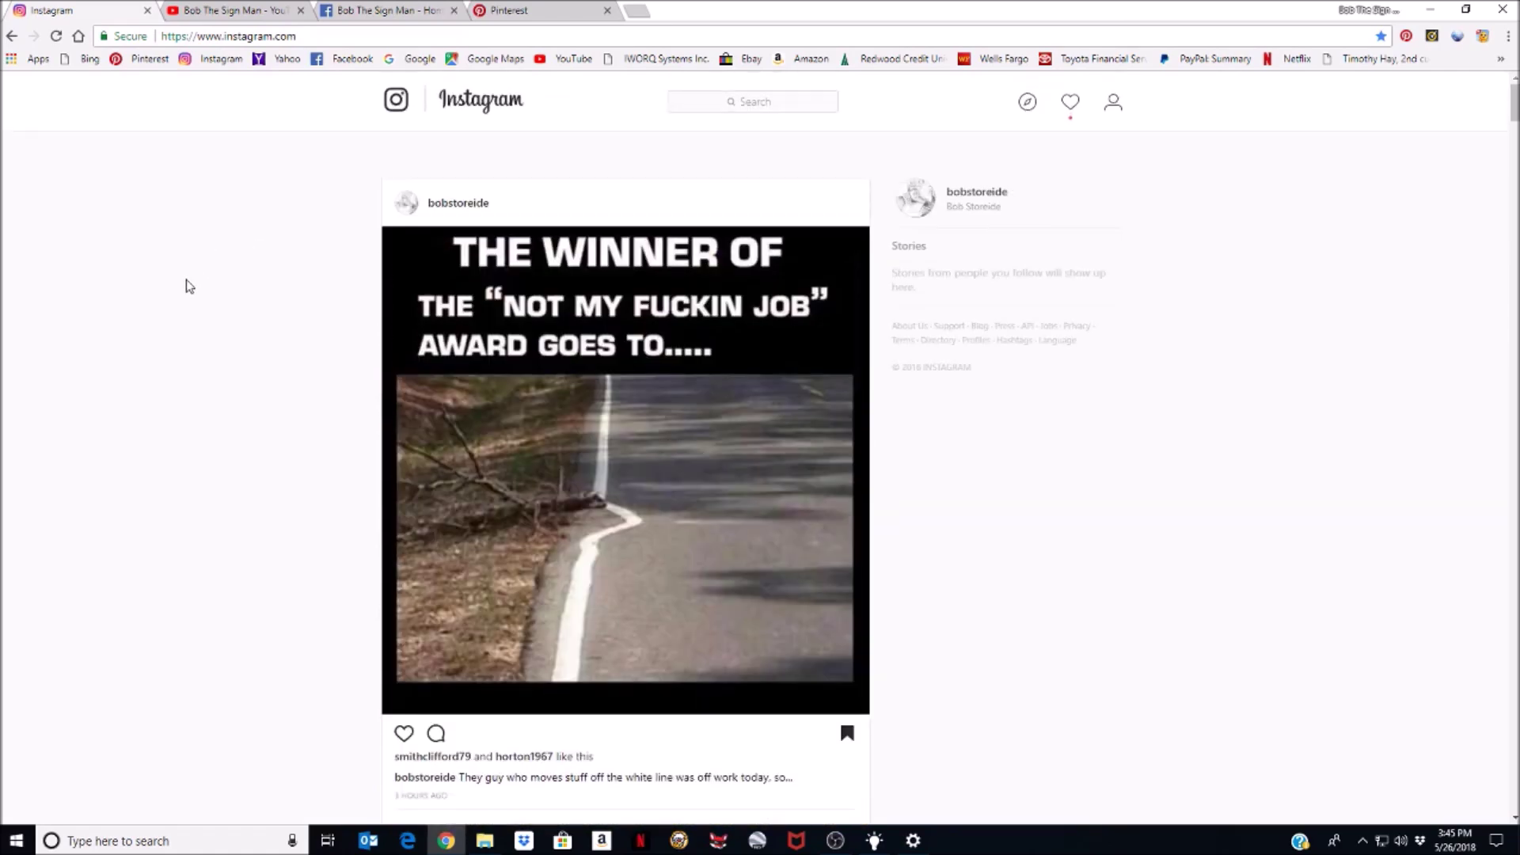
pyautogui.scroll(-6, 184, 289)
pyautogui.scroll(6, 164, 295)
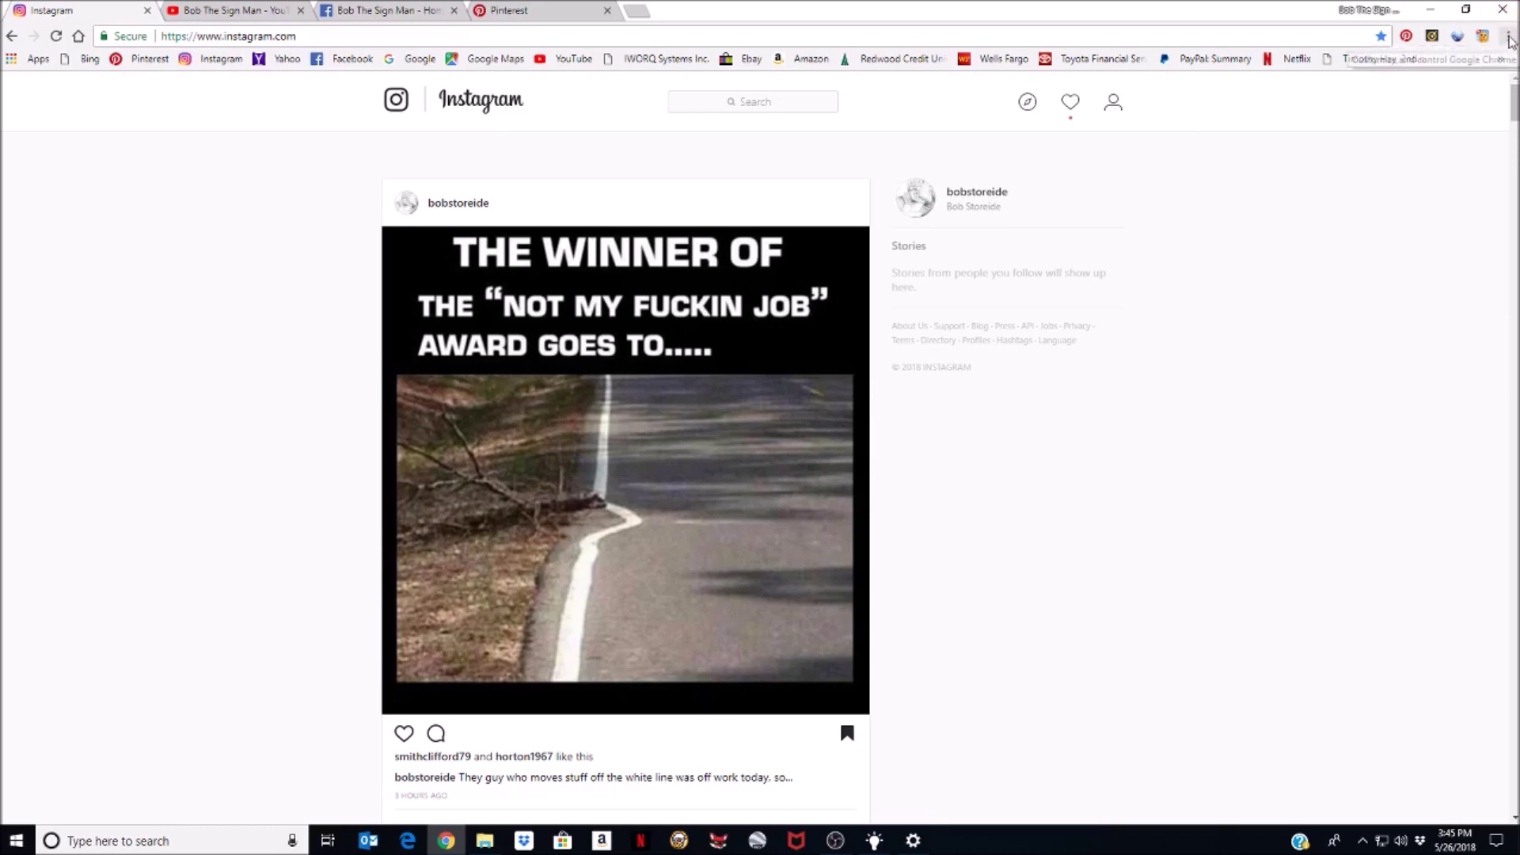
# - Open Chrome's Developer tools from More tools beside the Instagram feed
pyautogui.click(1508, 38)
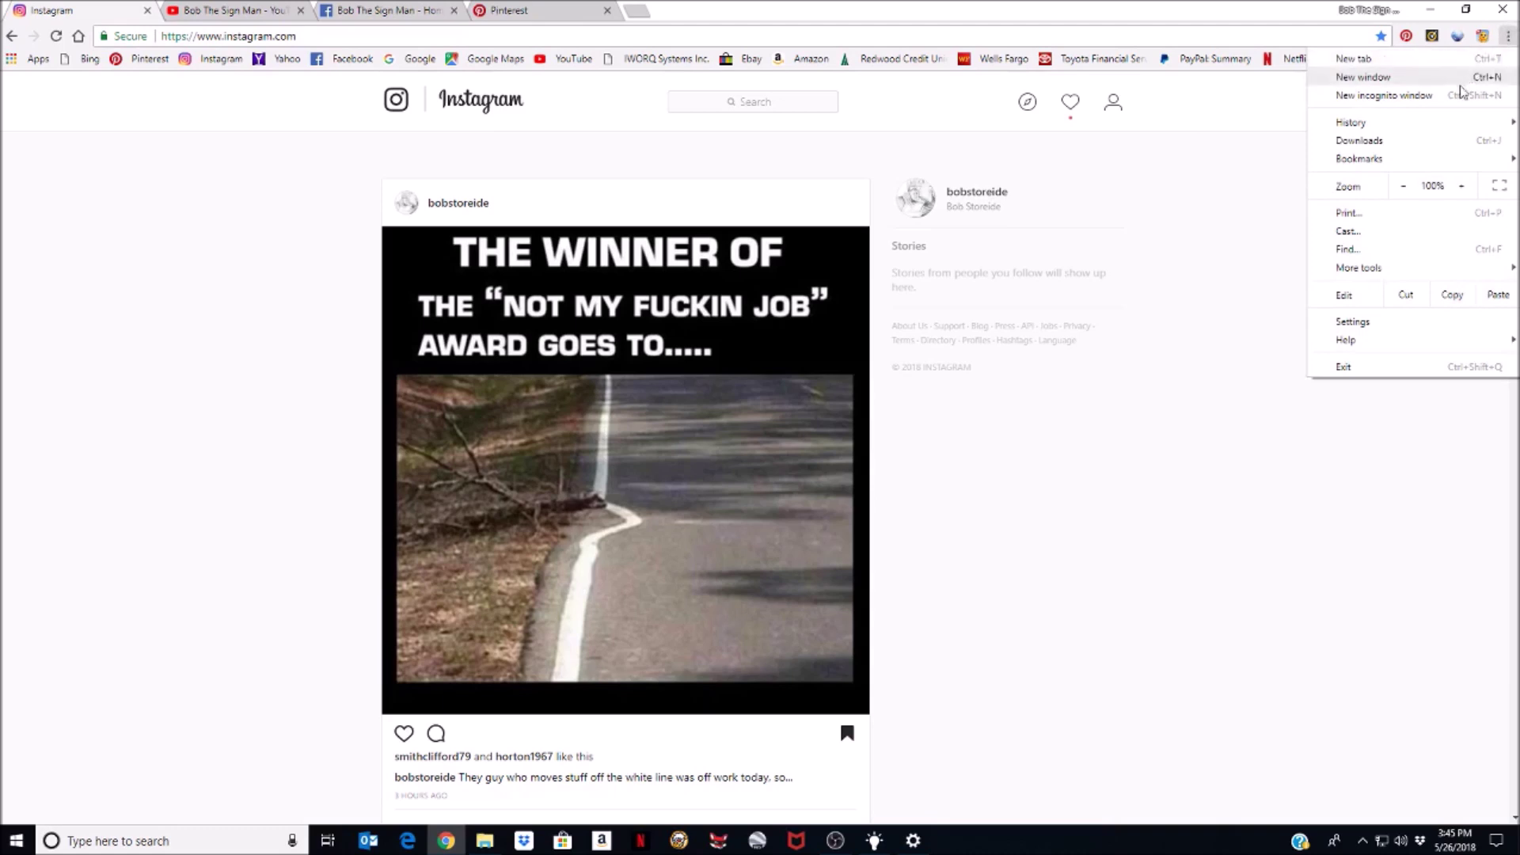
pyautogui.moveTo(1366, 271)
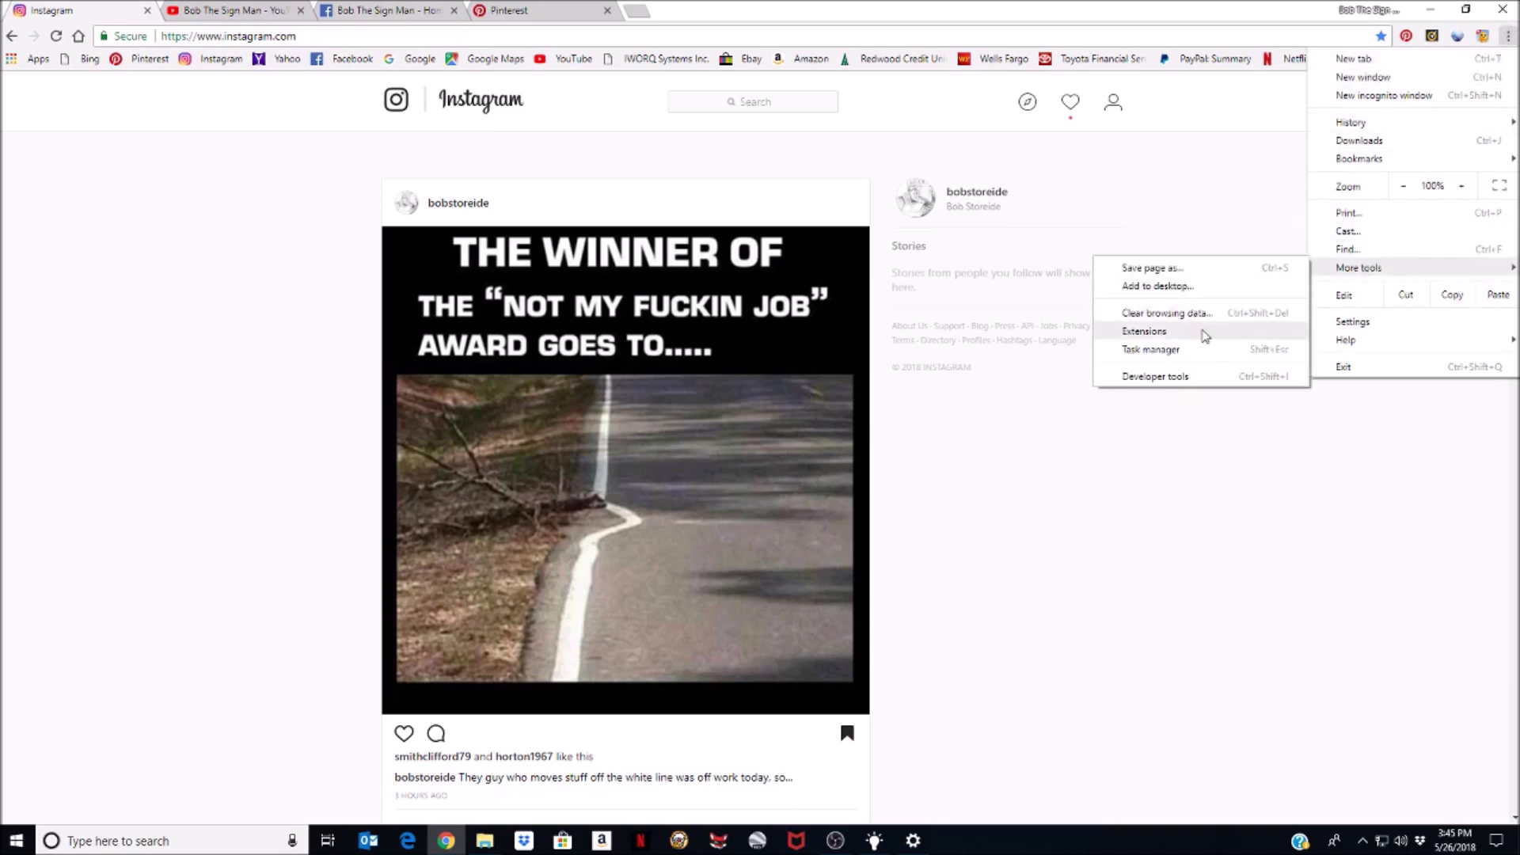
pyautogui.click(1181, 380)
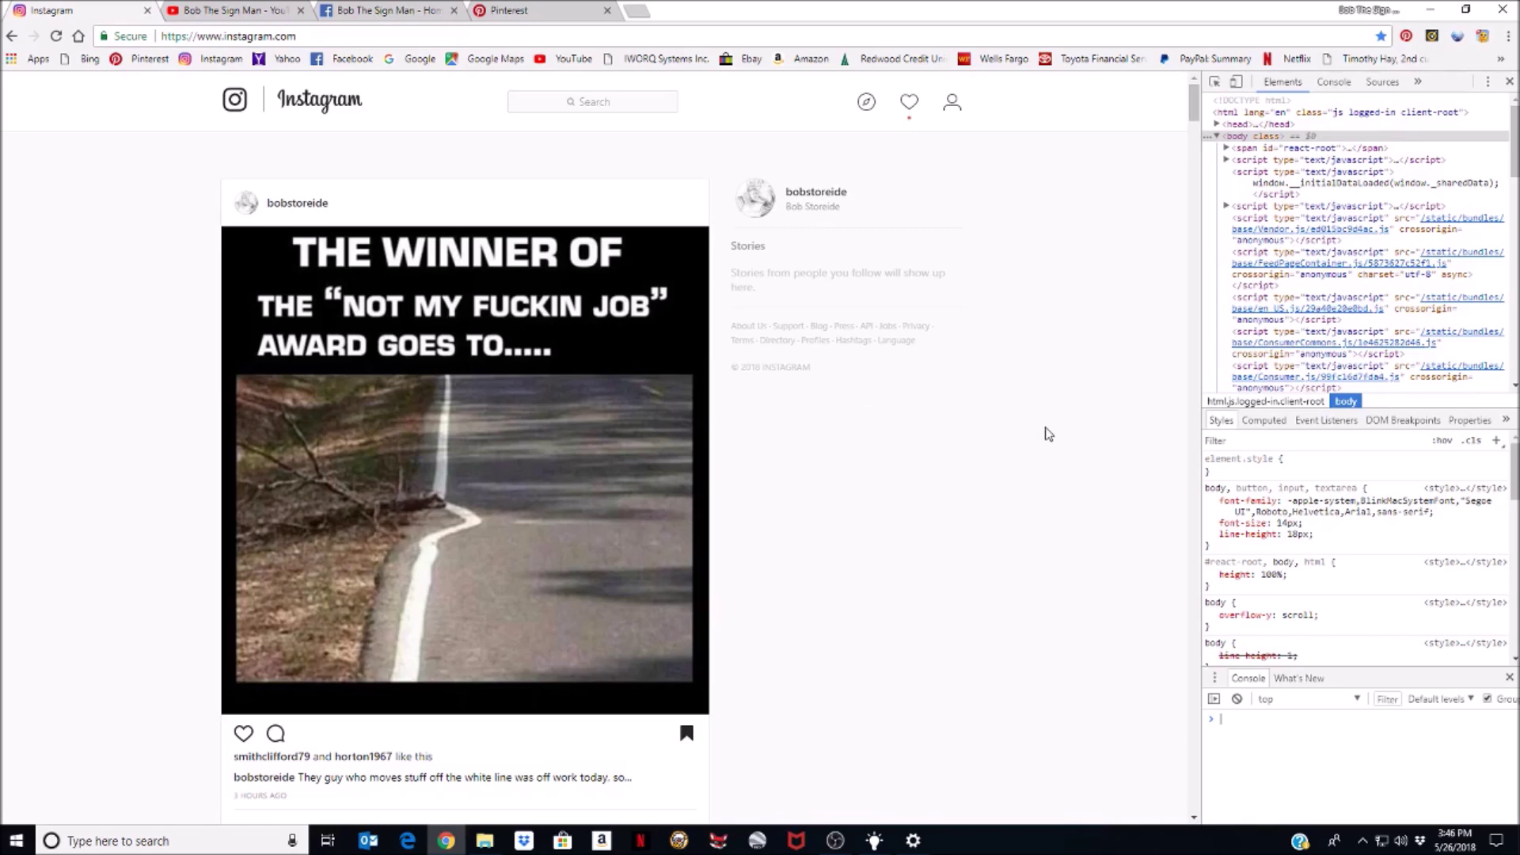
pyautogui.scroll(-15, 361, 688)
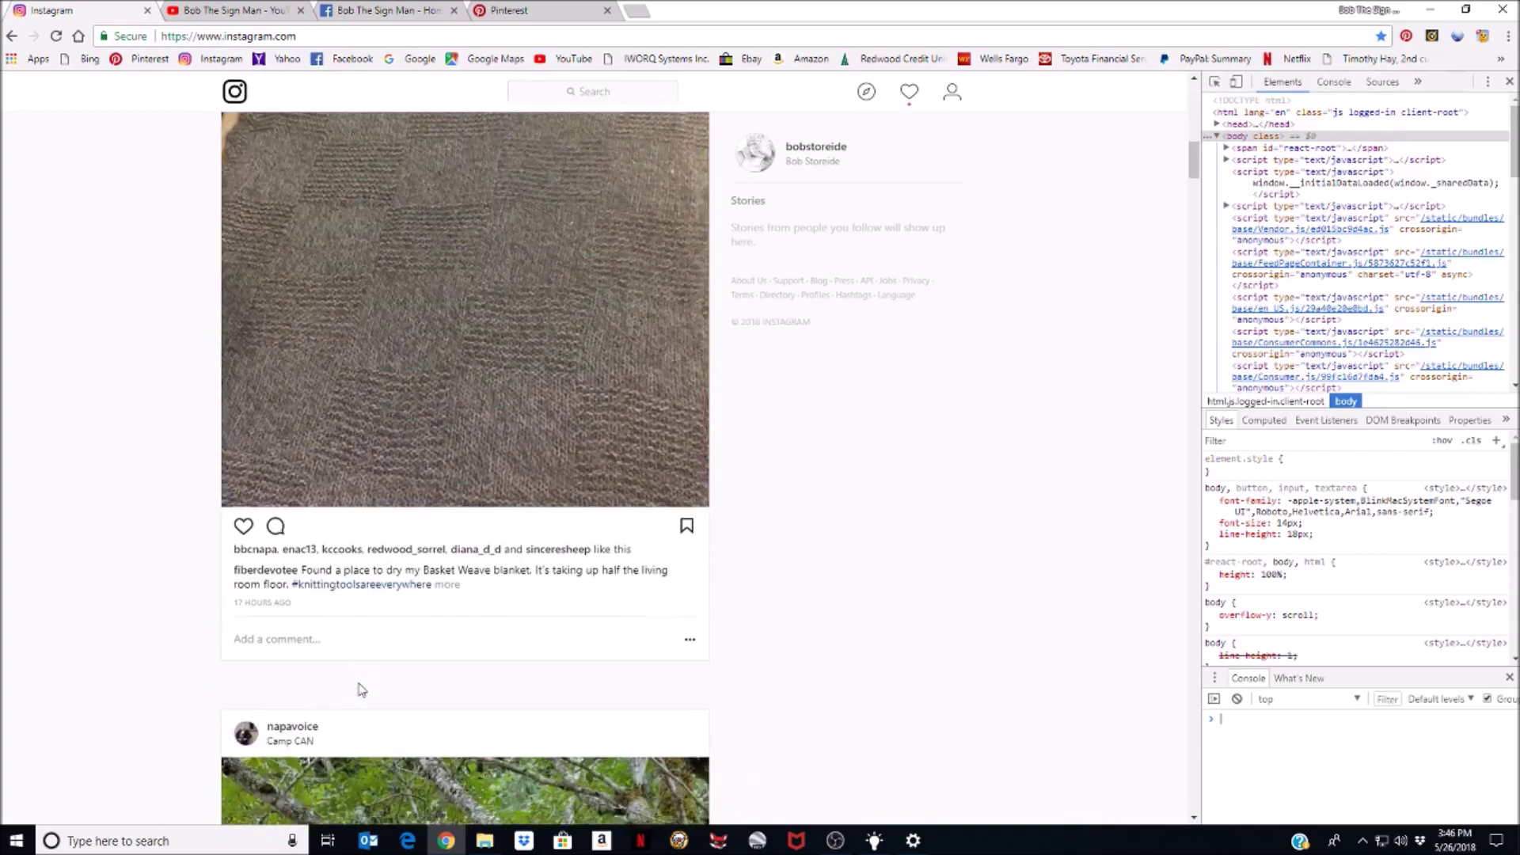
pyautogui.scroll(-15, 360, 689)
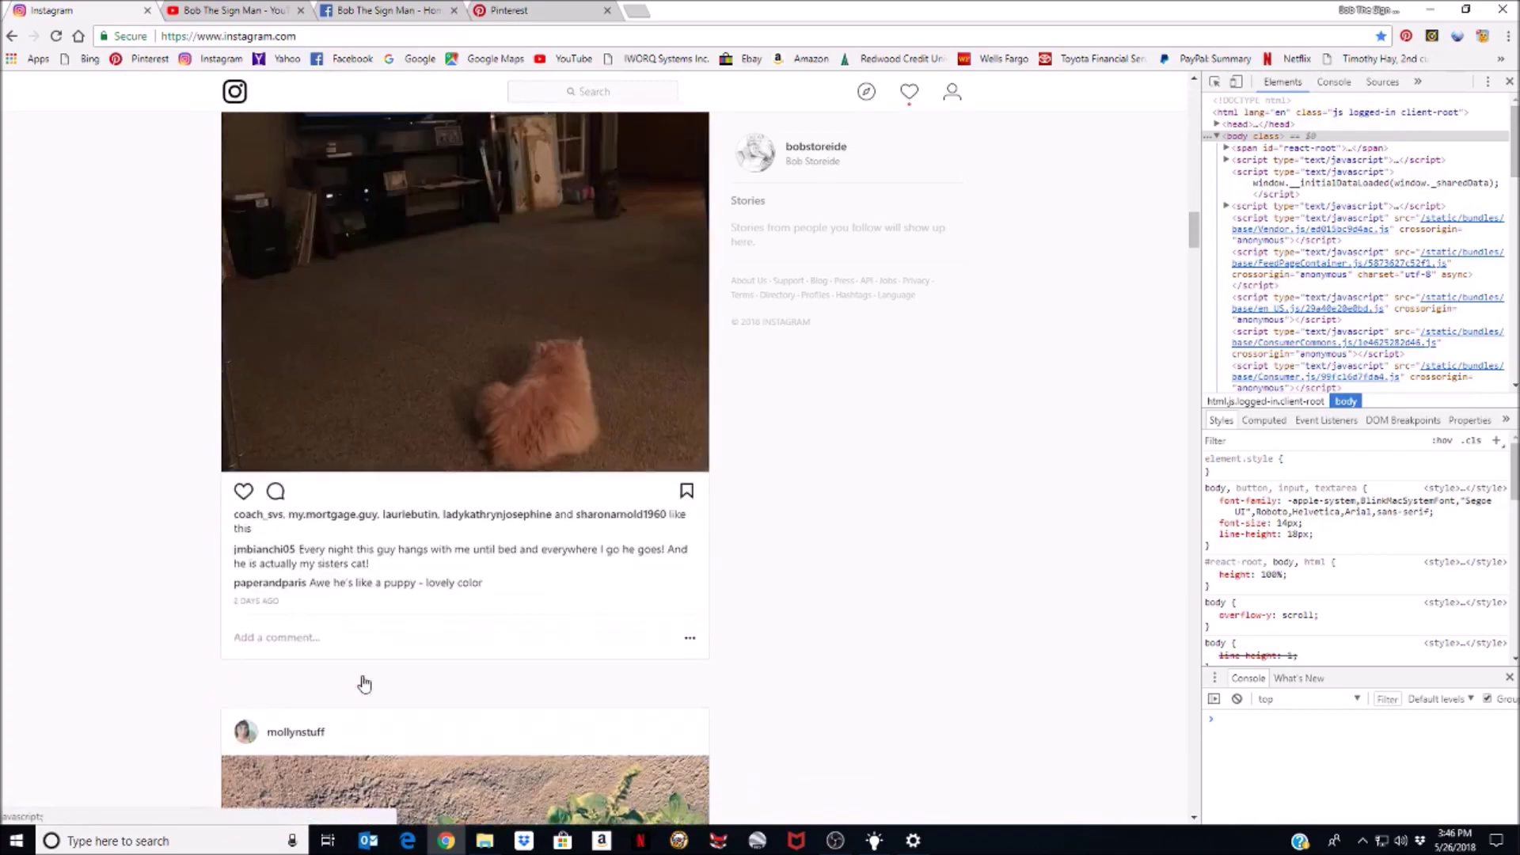
pyautogui.scroll(15, 363, 683)
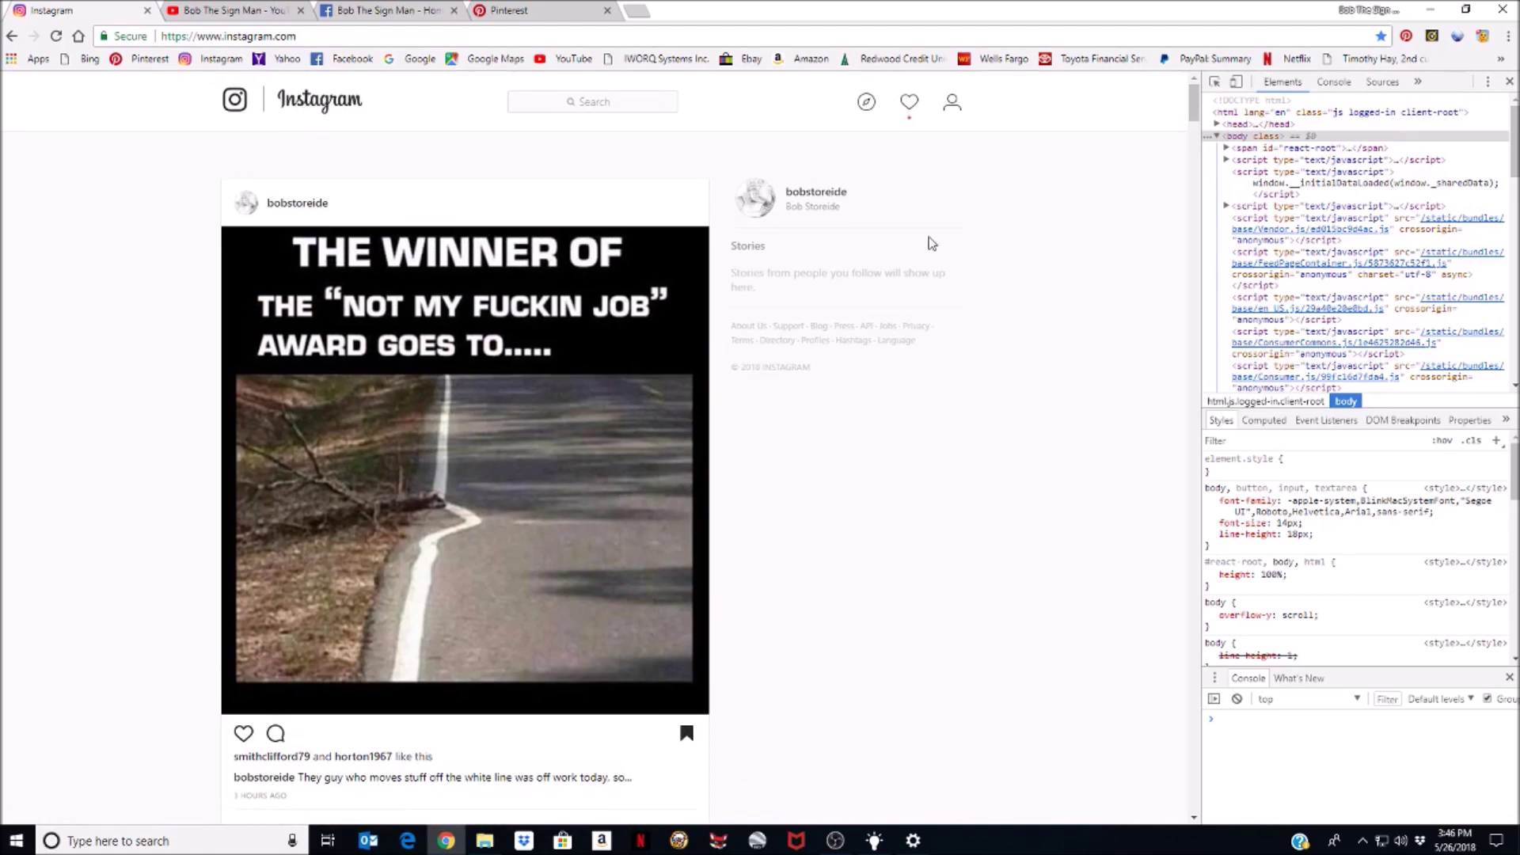
pyautogui.click(791, 208)
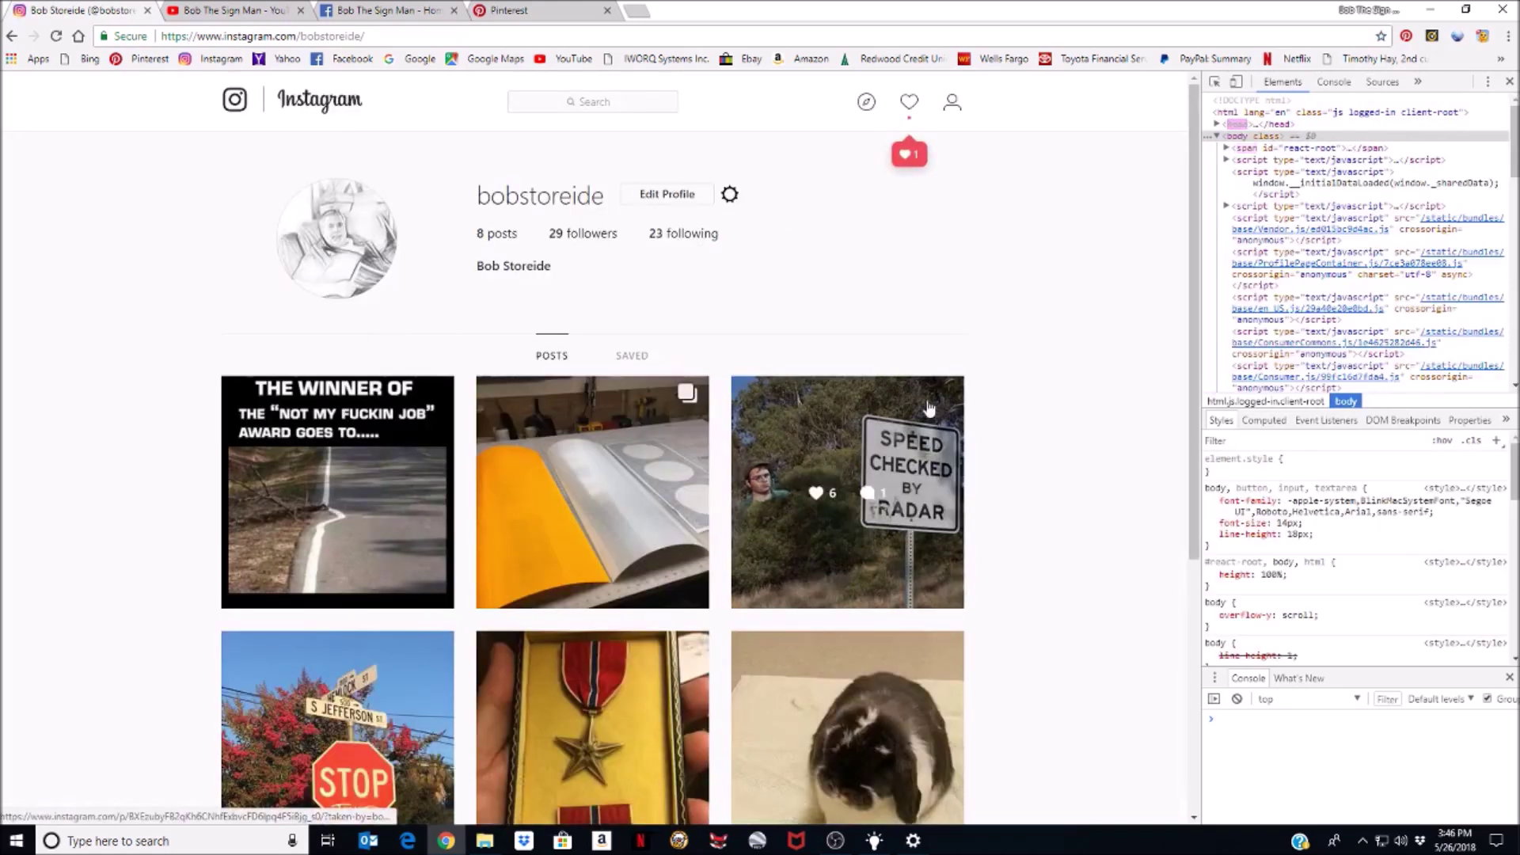
pyautogui.scroll(-4, 929, 408)
pyautogui.scroll(4, 929, 408)
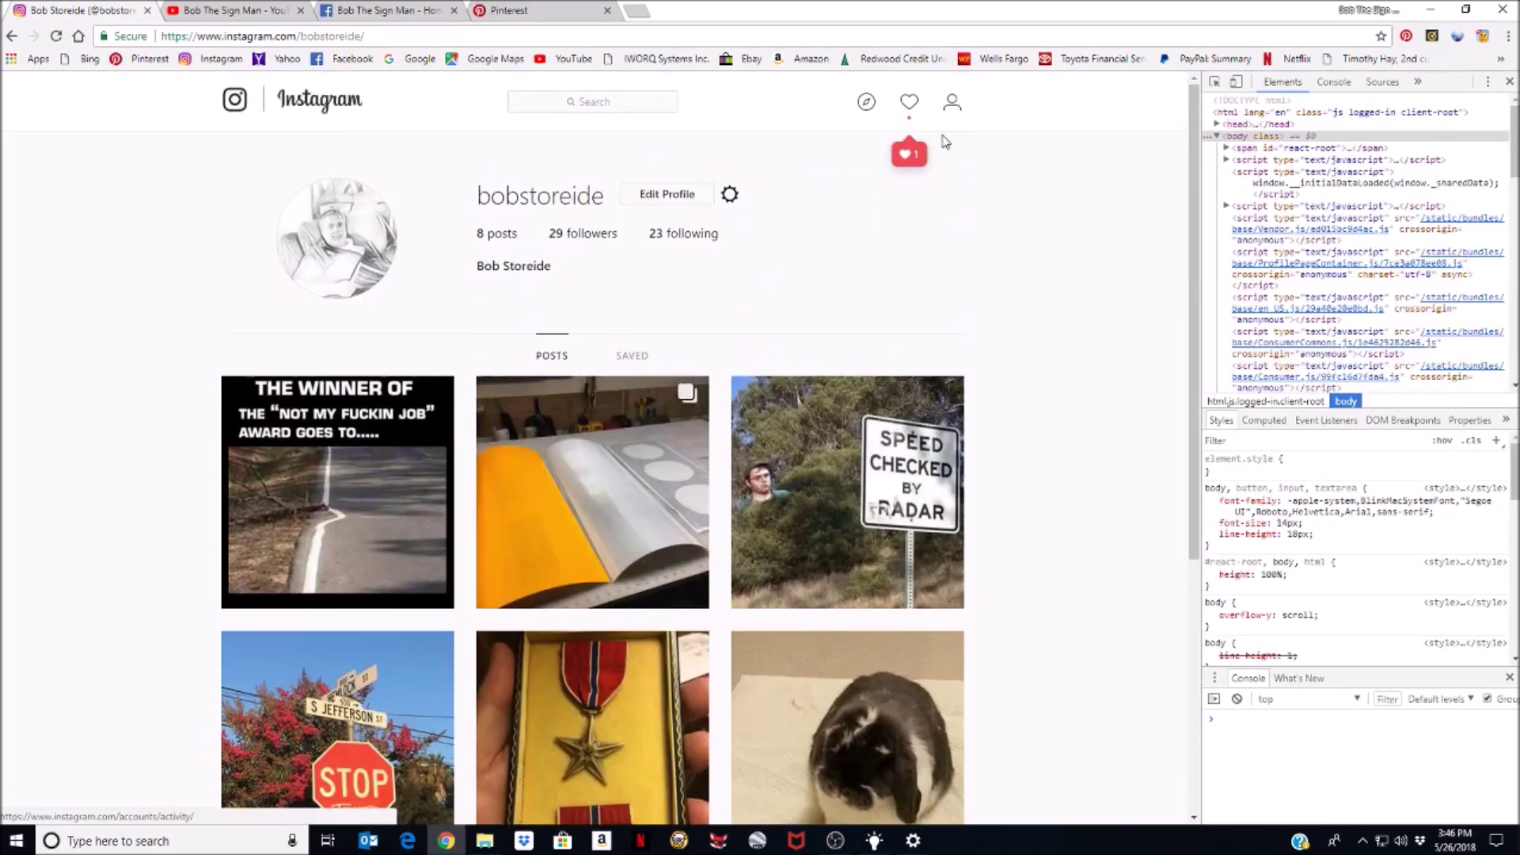
pyautogui.click(283, 109)
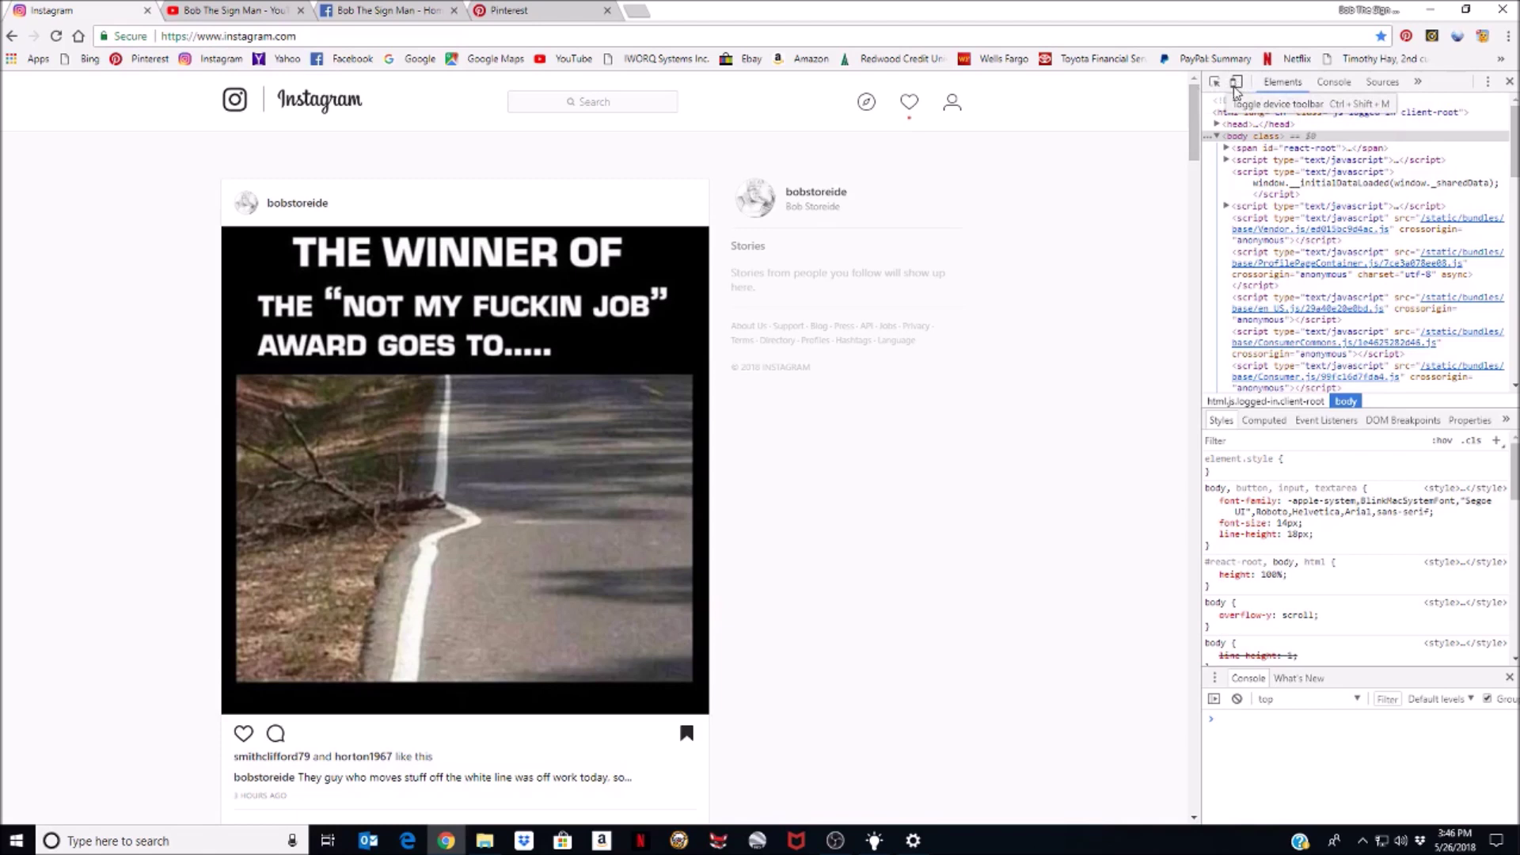
# - Turn on device emulation as iPhone 6/7/8 Plus at 414 × 736
pyautogui.click(1235, 82)
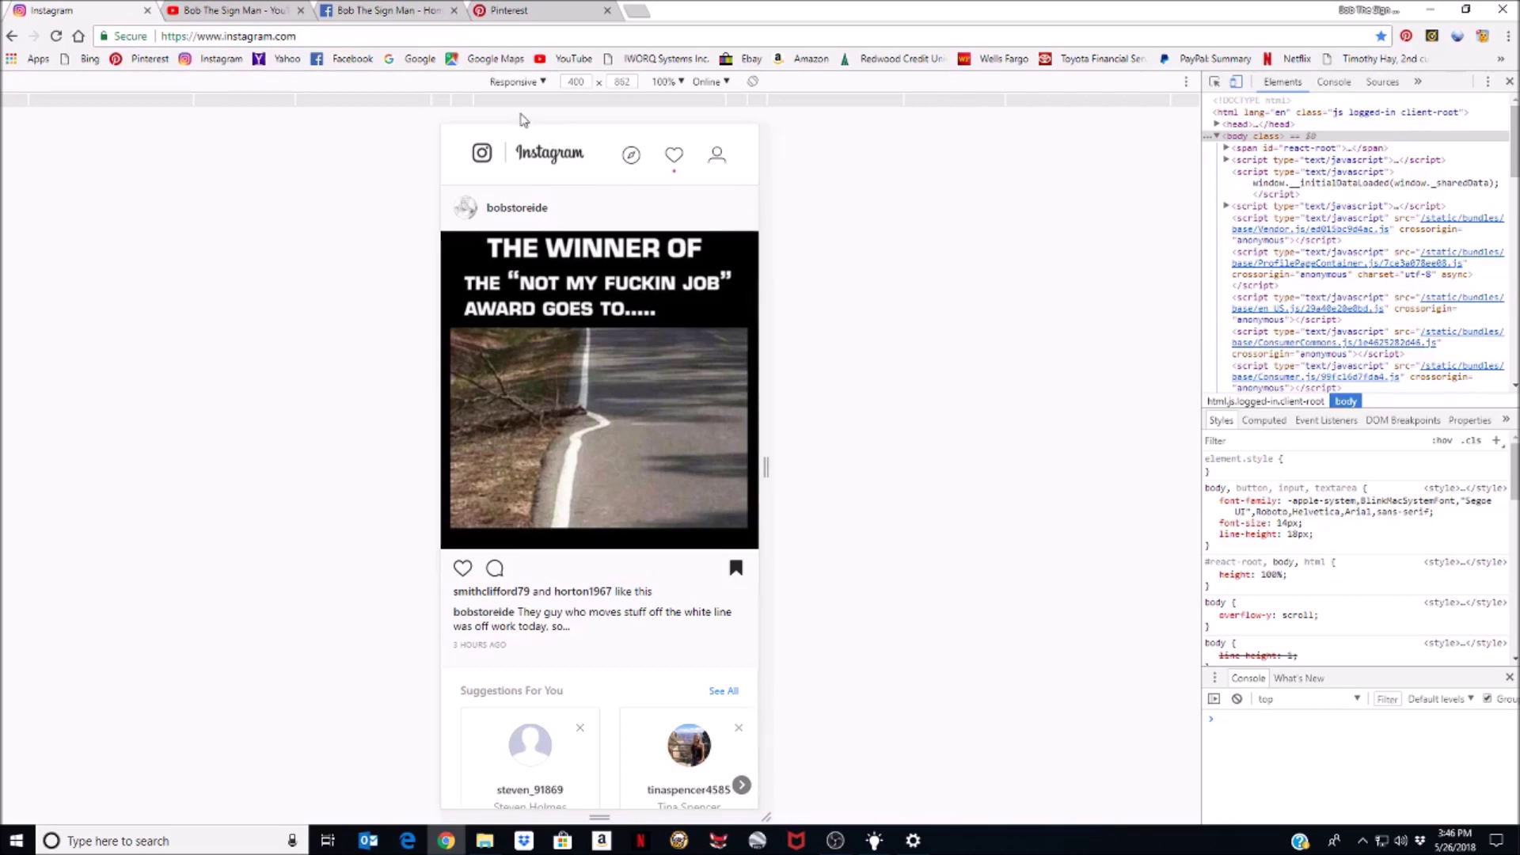
pyautogui.click(542, 83)
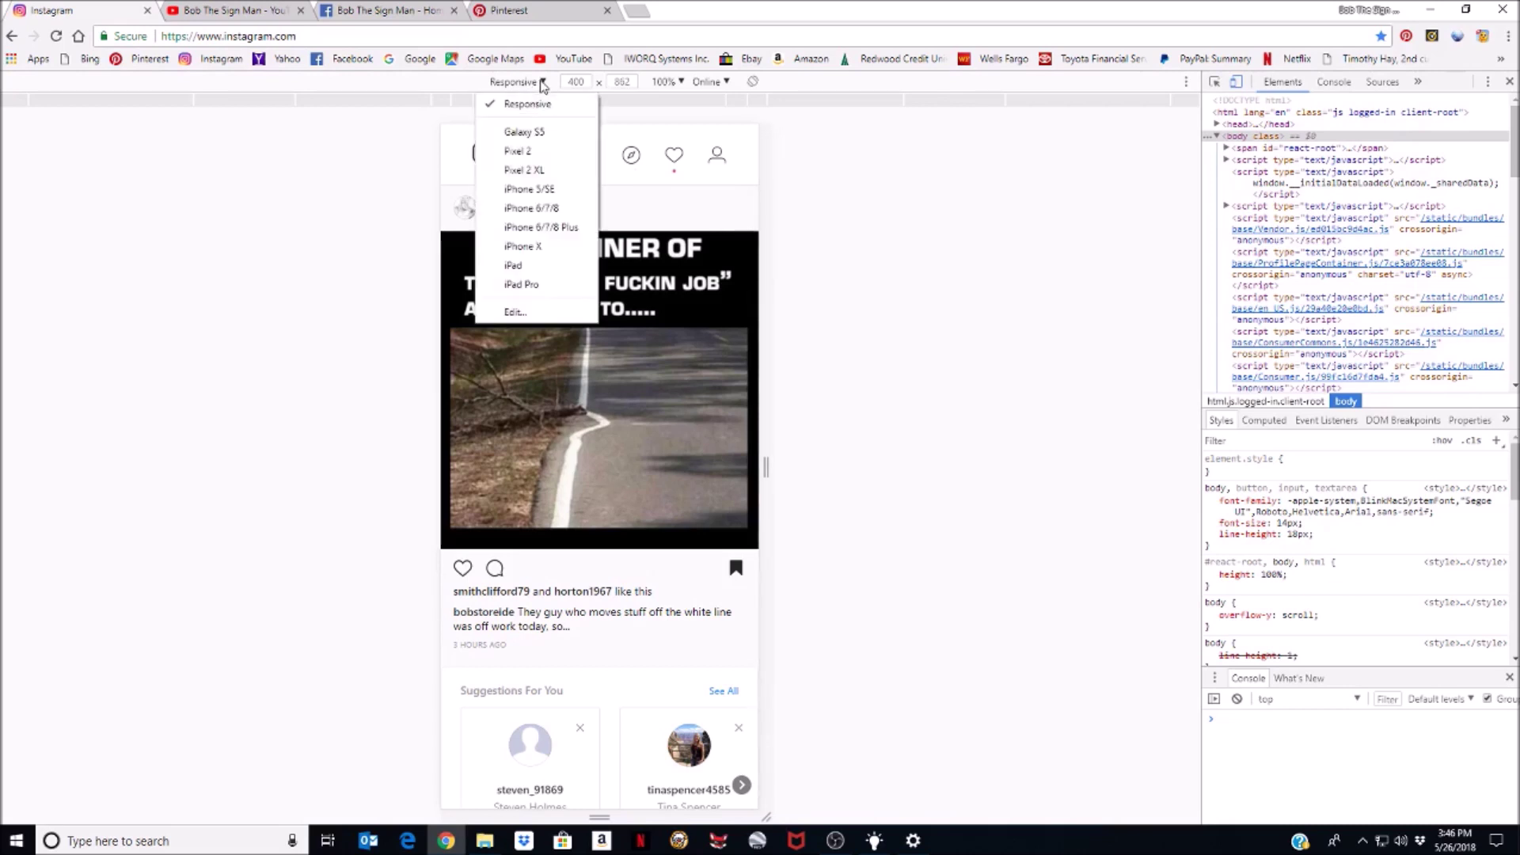
pyautogui.click(537, 228)
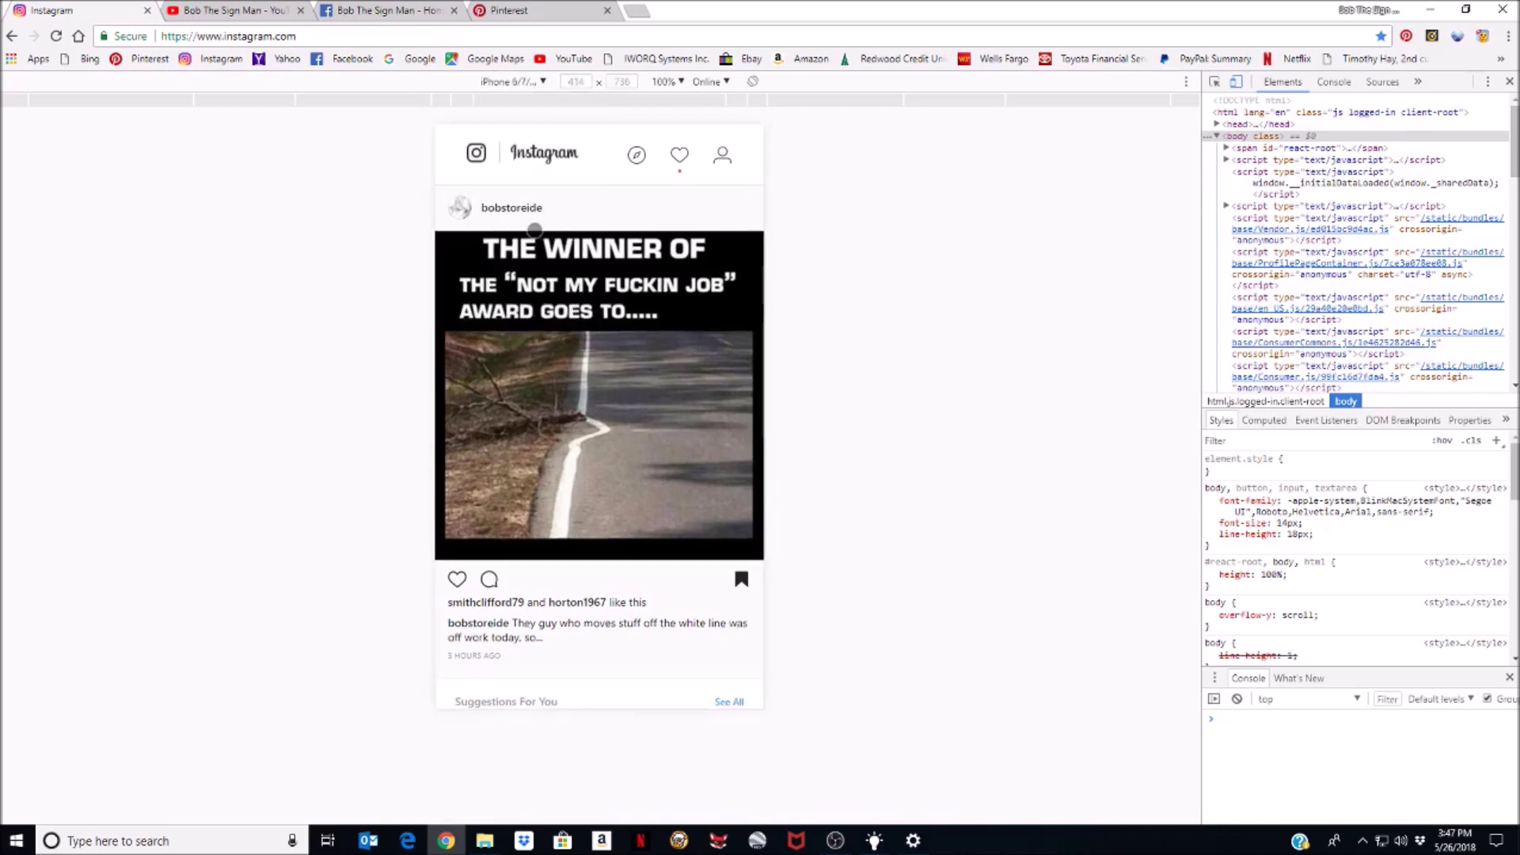
pyautogui.click(56, 38)
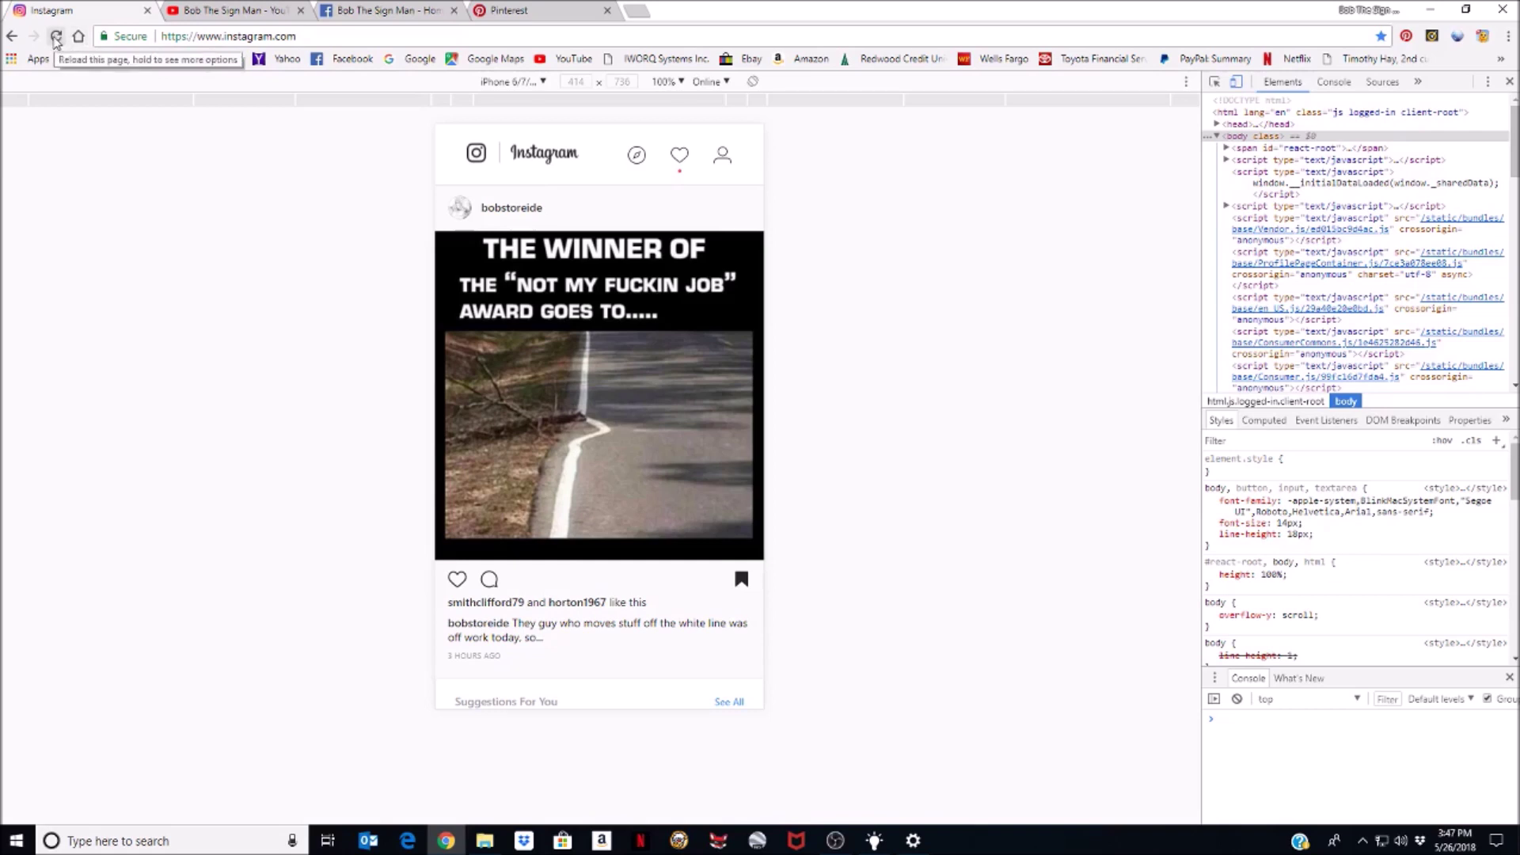
# - Reload Instagram into its mobile layout and close the developer tools
pyautogui.click(57, 38)
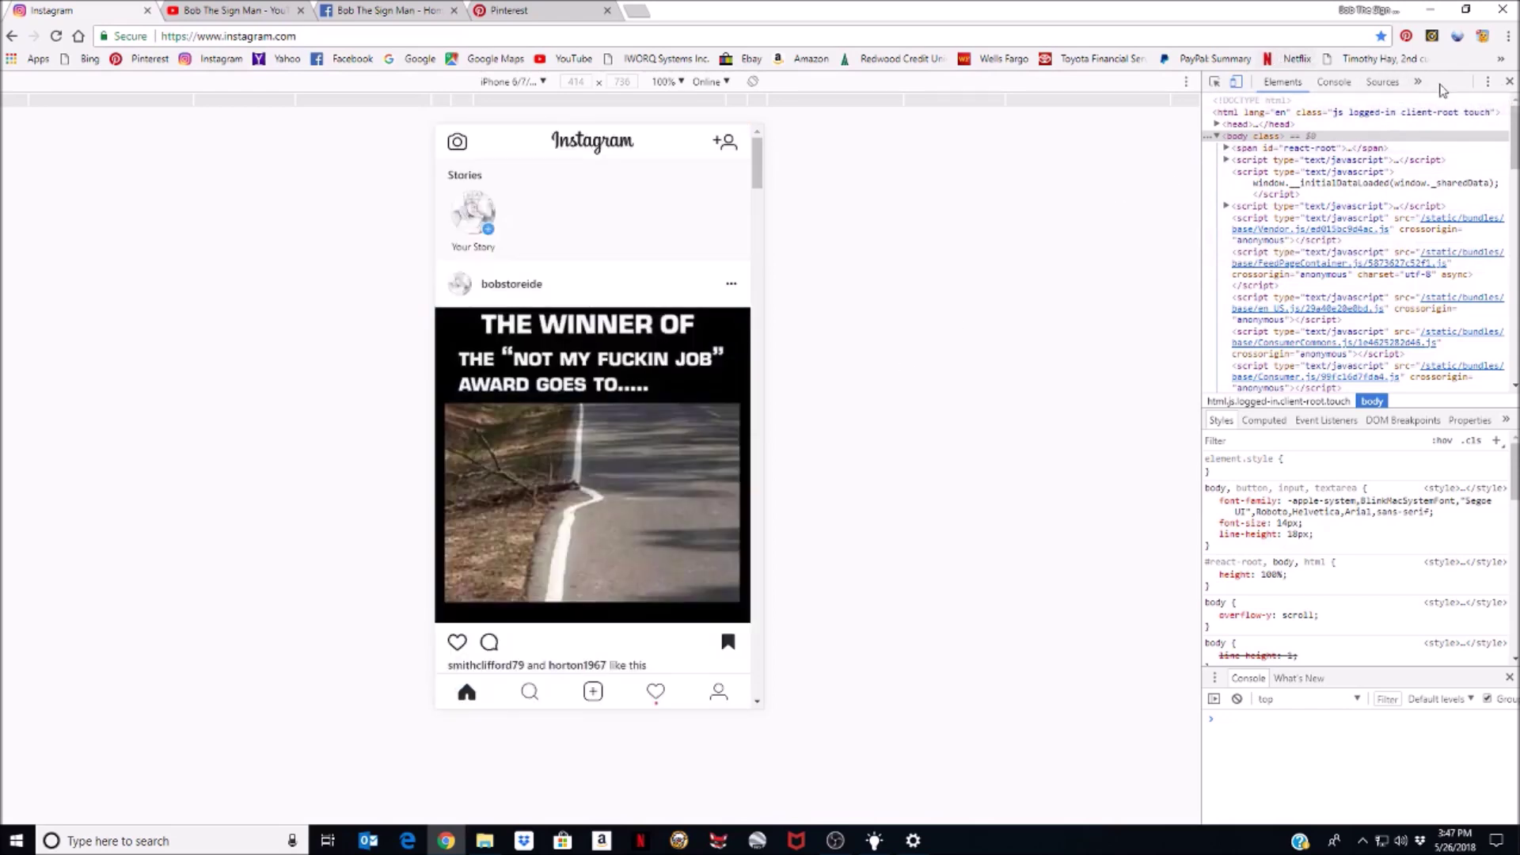
pyautogui.click(1508, 83)
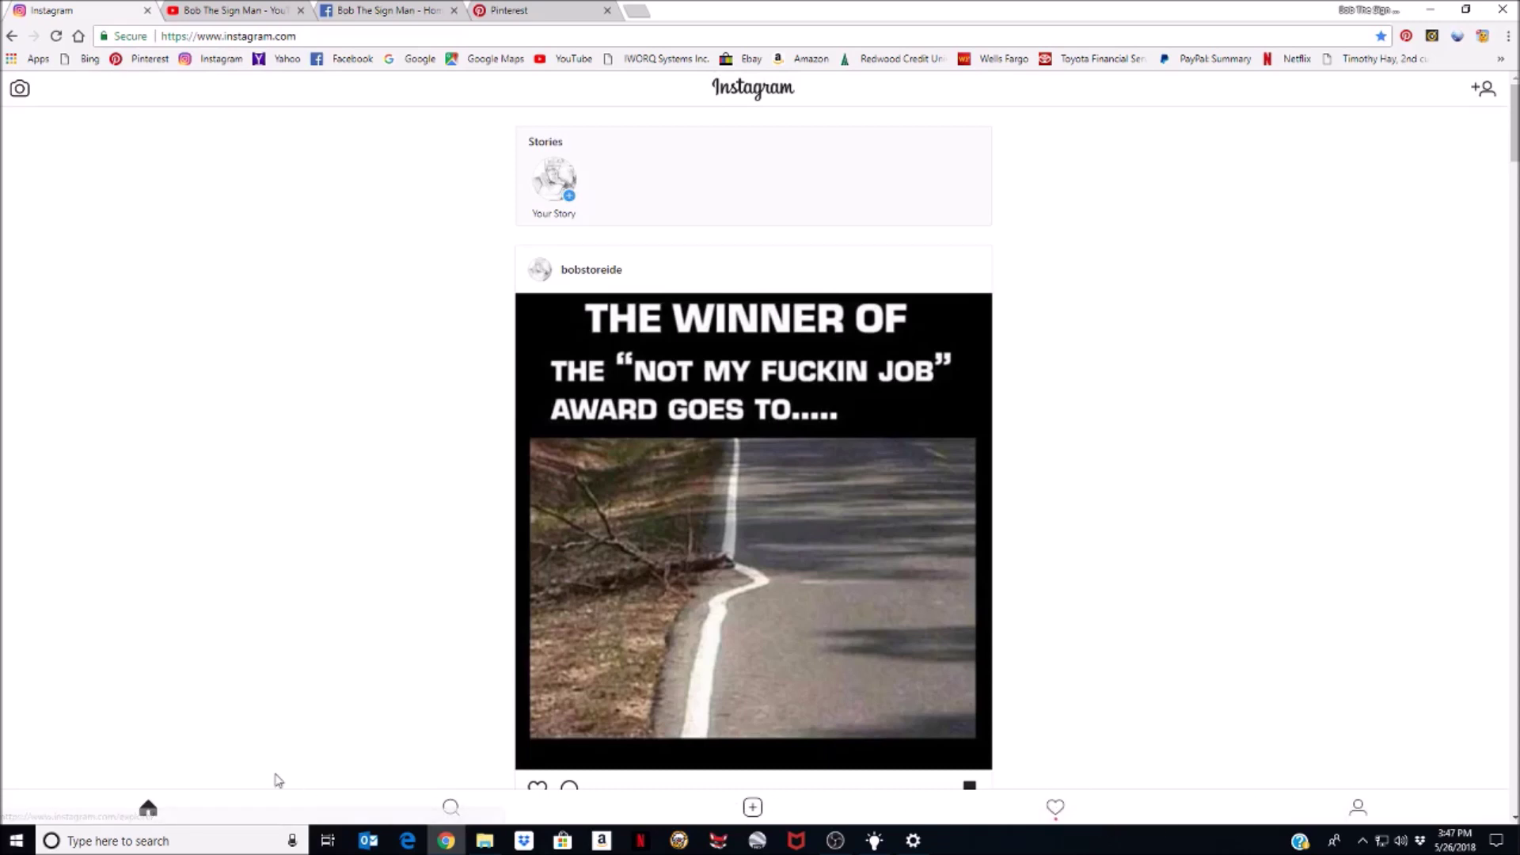
pyautogui.scroll(-4, 292, 672)
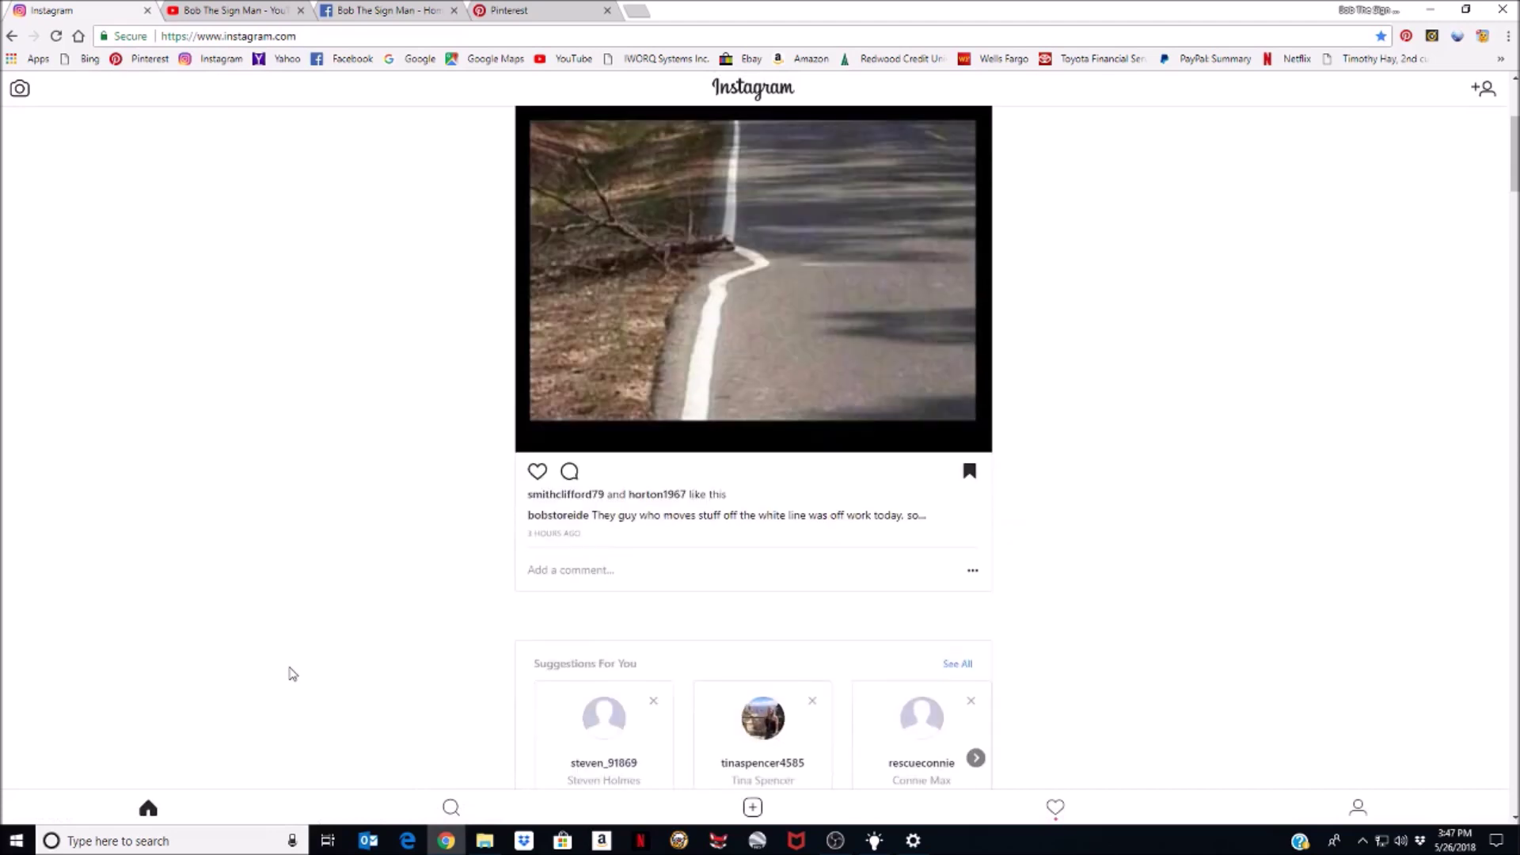
pyautogui.click(147, 806)
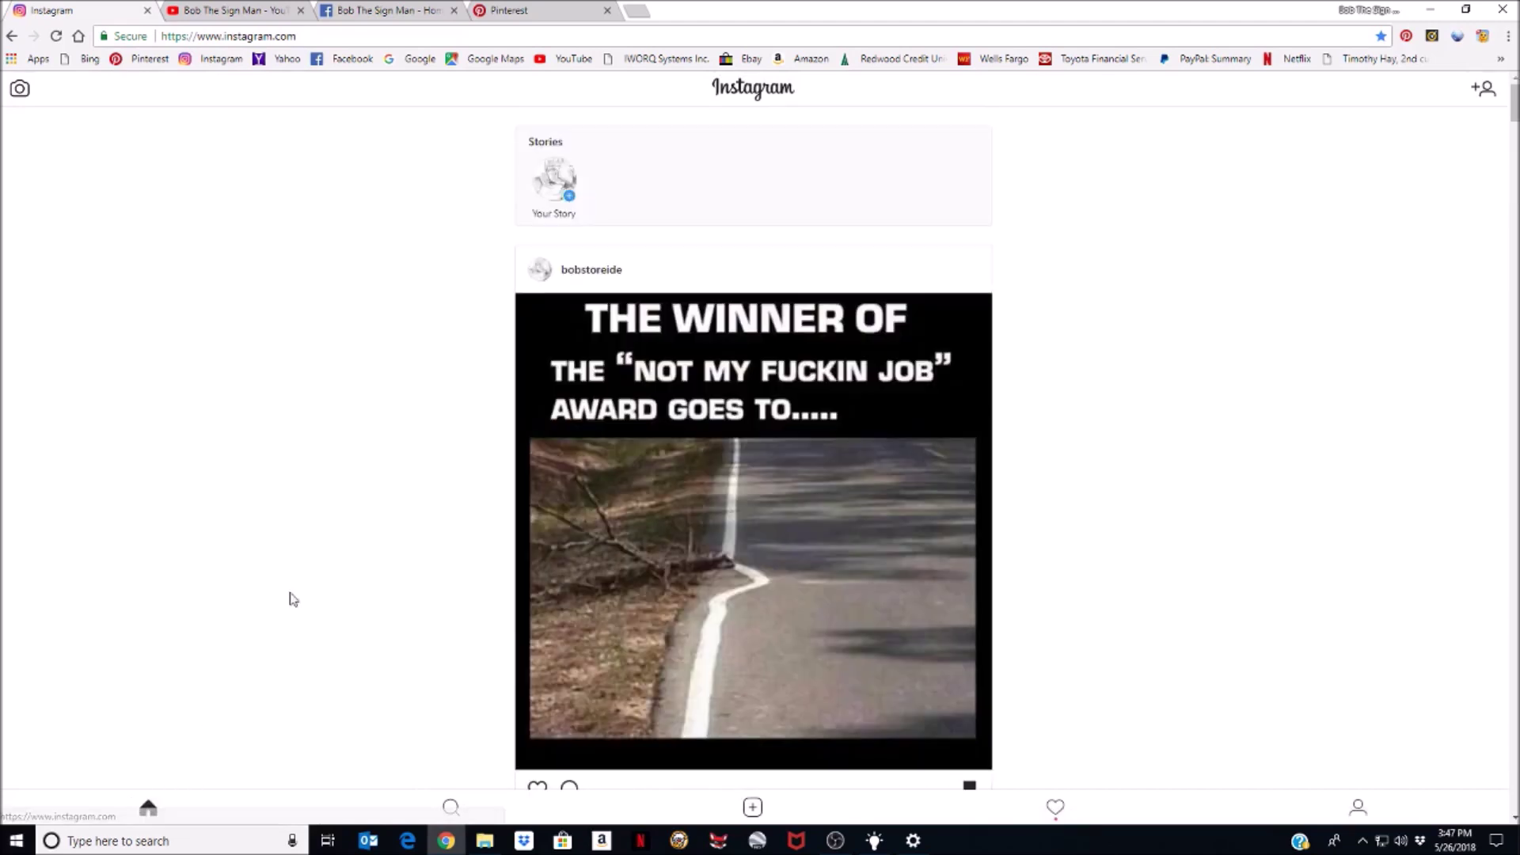
pyautogui.click(555, 175)
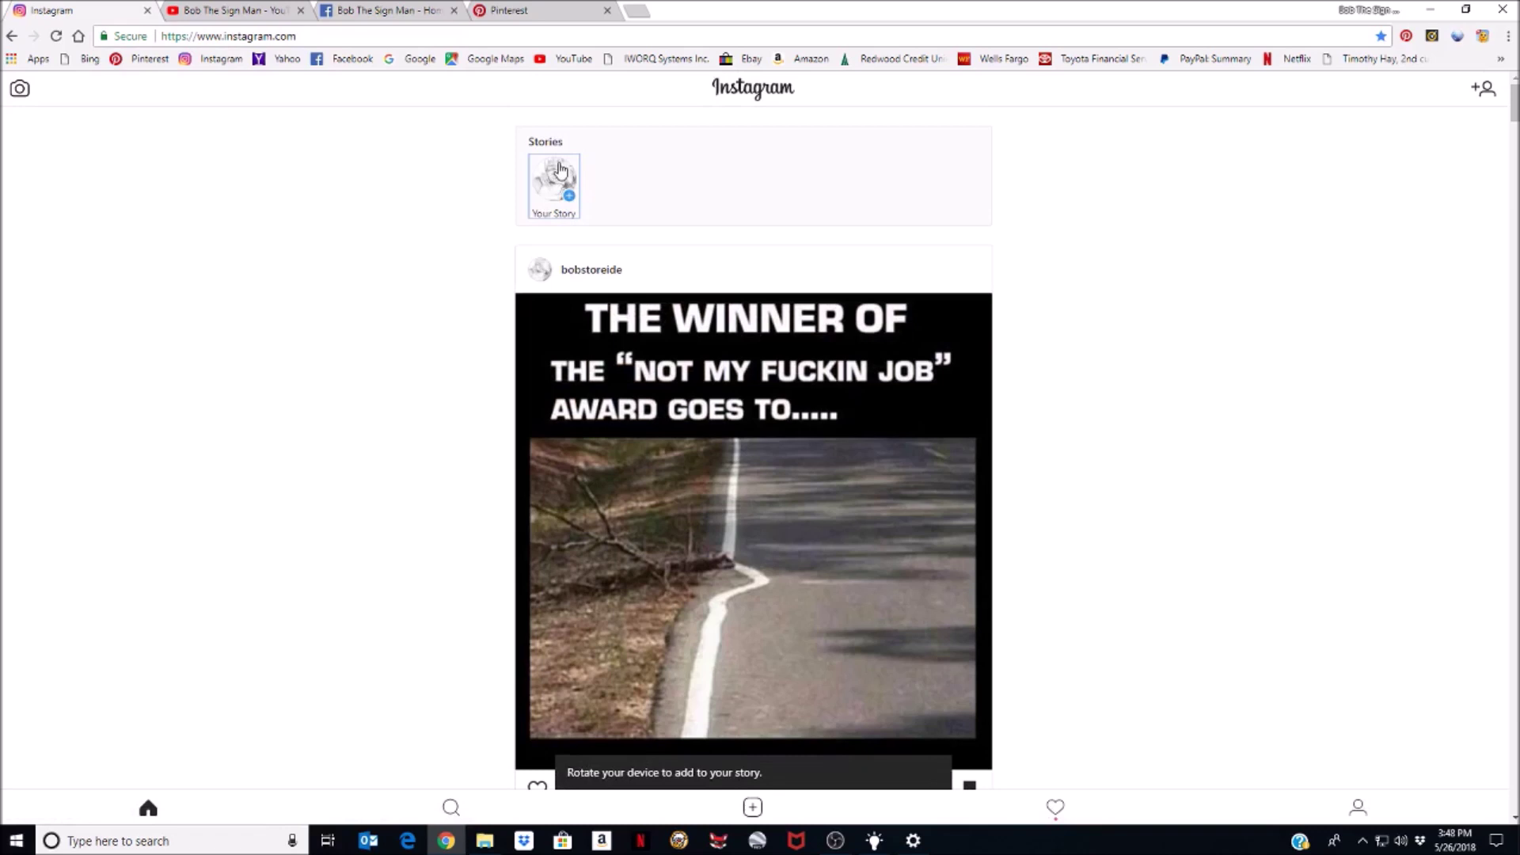
pyautogui.scroll(-4, 405, 333)
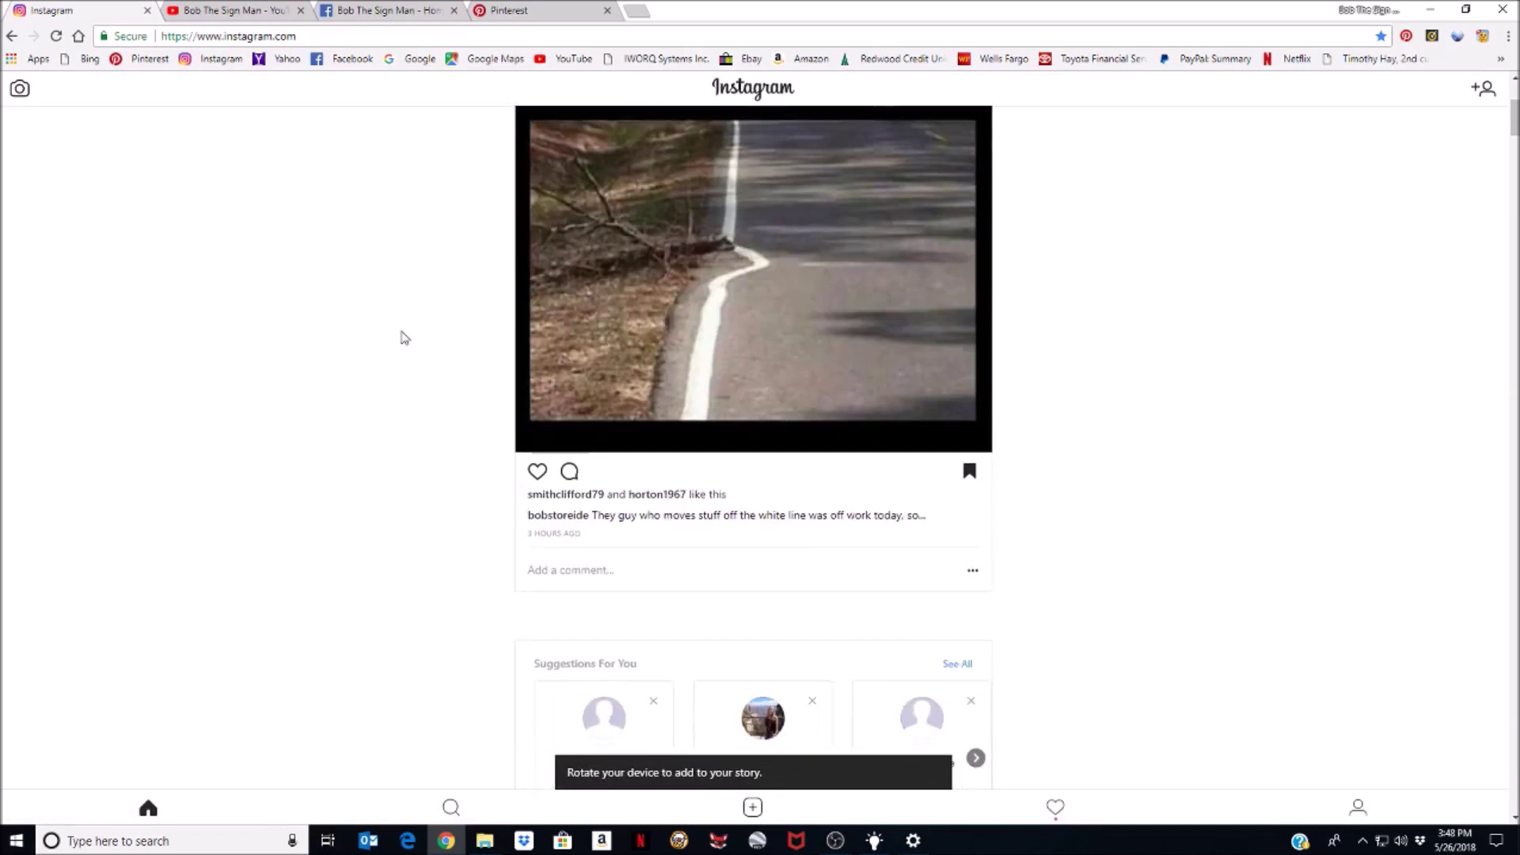
pyautogui.scroll(2, 405, 334)
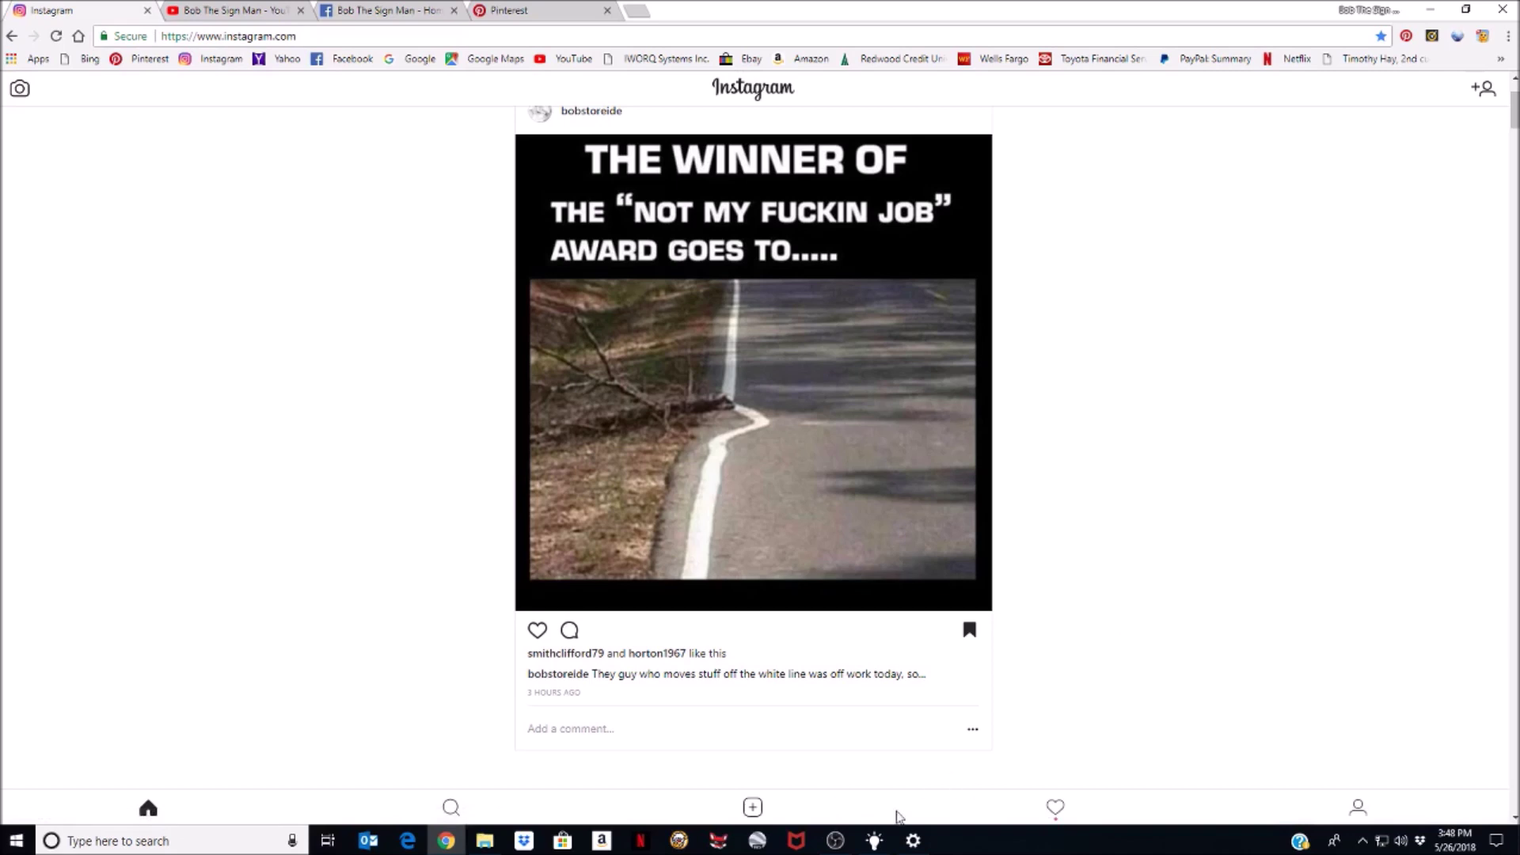
# - Start a new post and browse to Pictures and Folders > Signs on the Toshiba Canvio (G:) drive
pyautogui.click(755, 810)
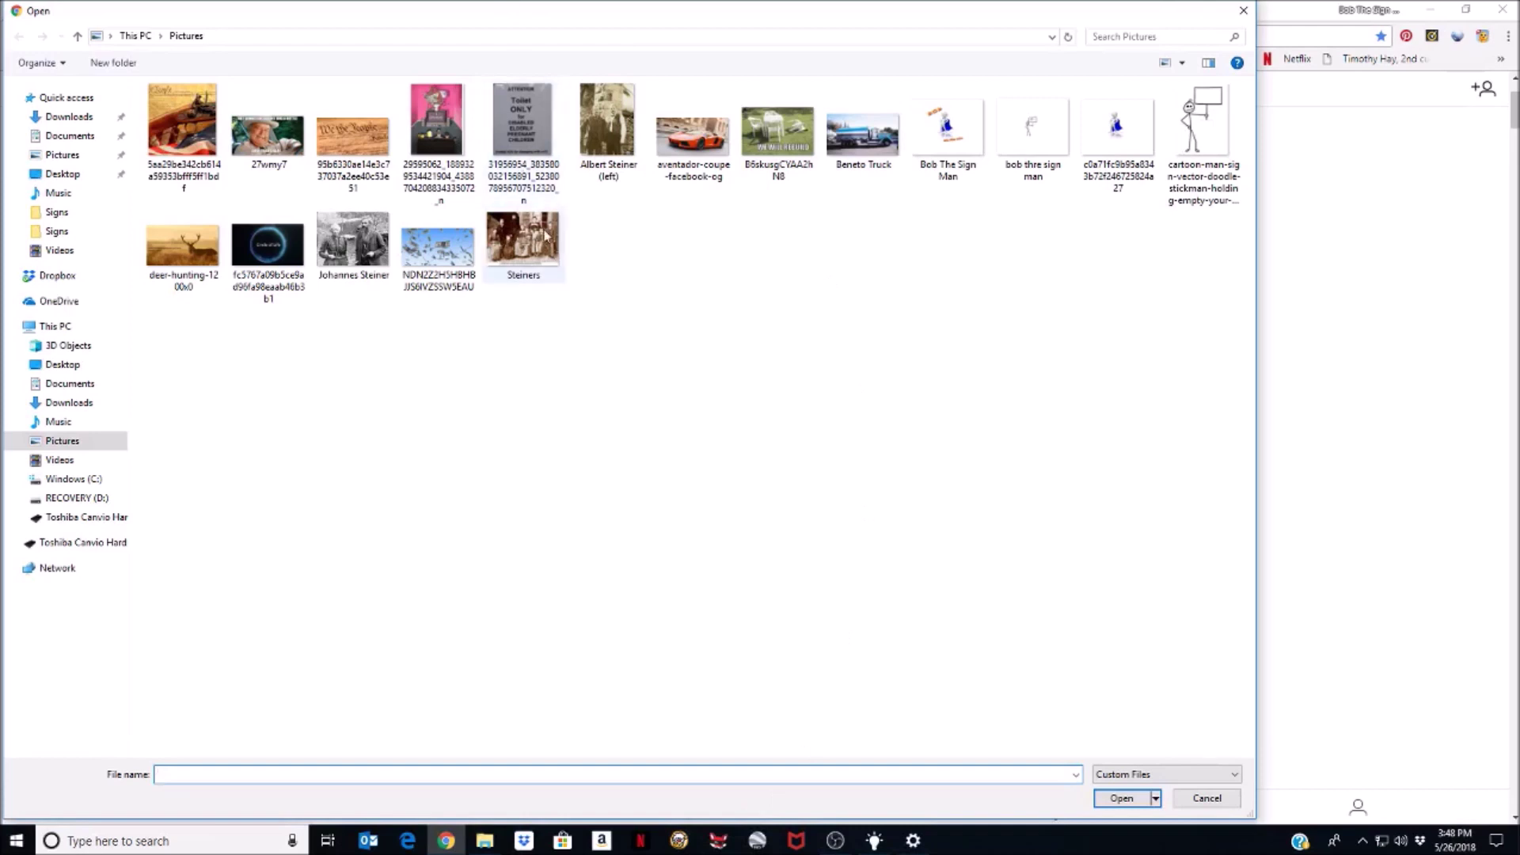
pyautogui.click(88, 519)
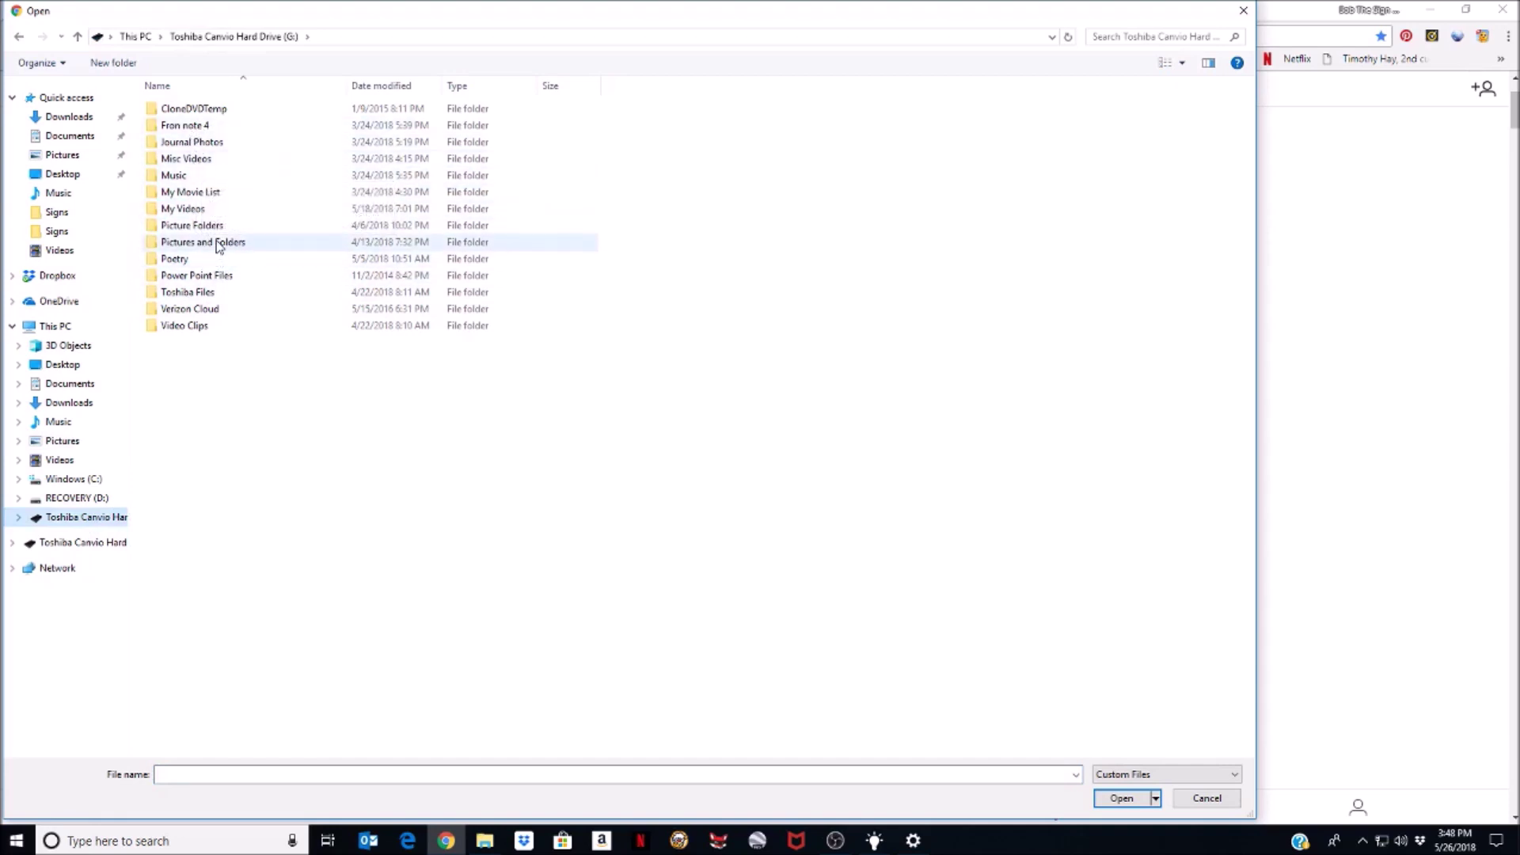
pyautogui.doubleClick(220, 246)
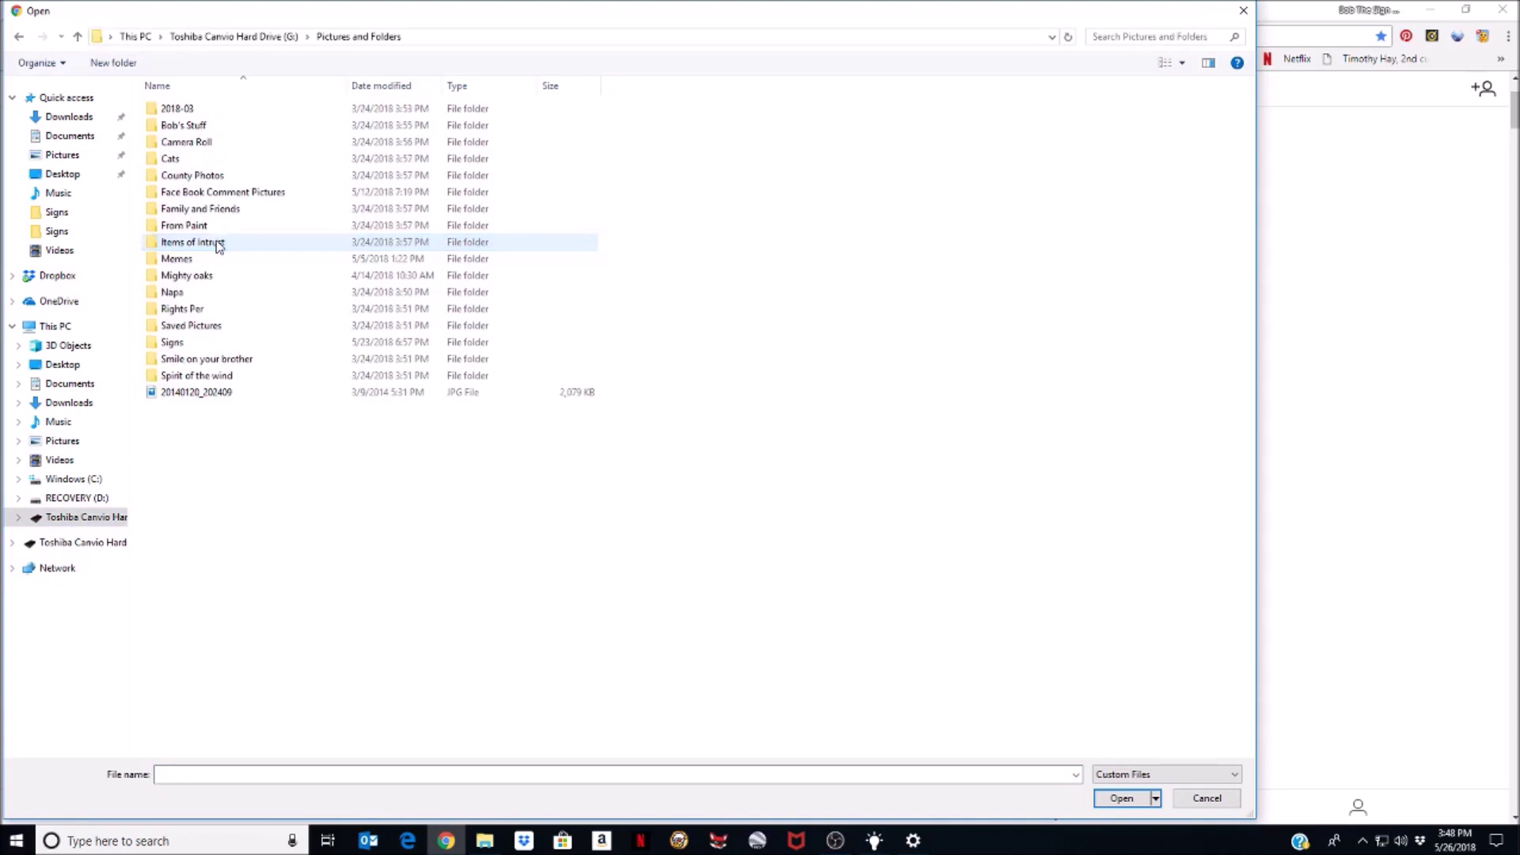
pyautogui.doubleClick(190, 342)
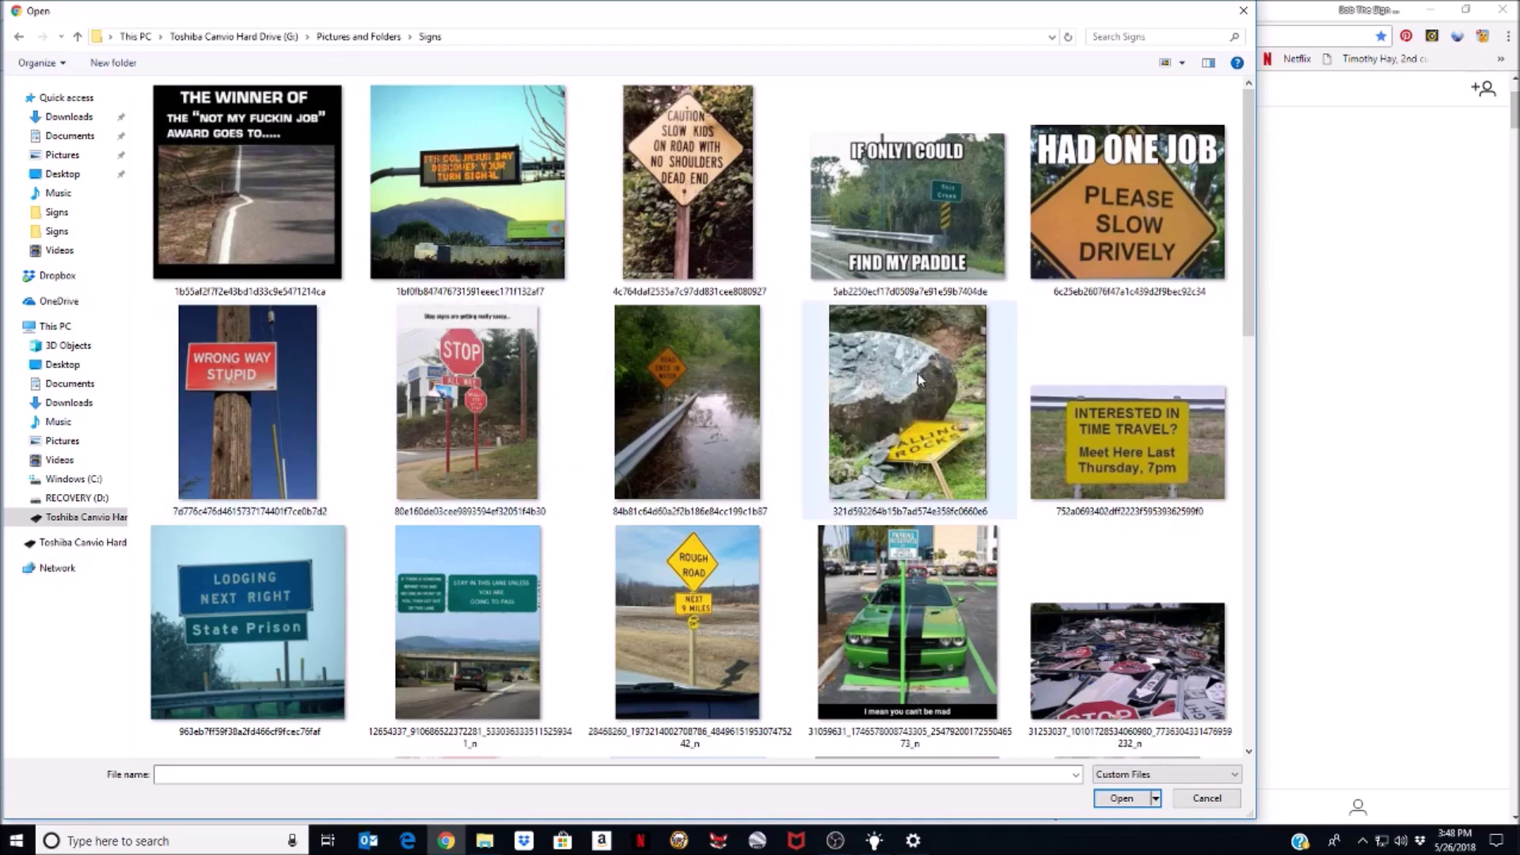
# - Choose the falling-rocks sign photo, continue past cropping and share it
pyautogui.click(918, 378)
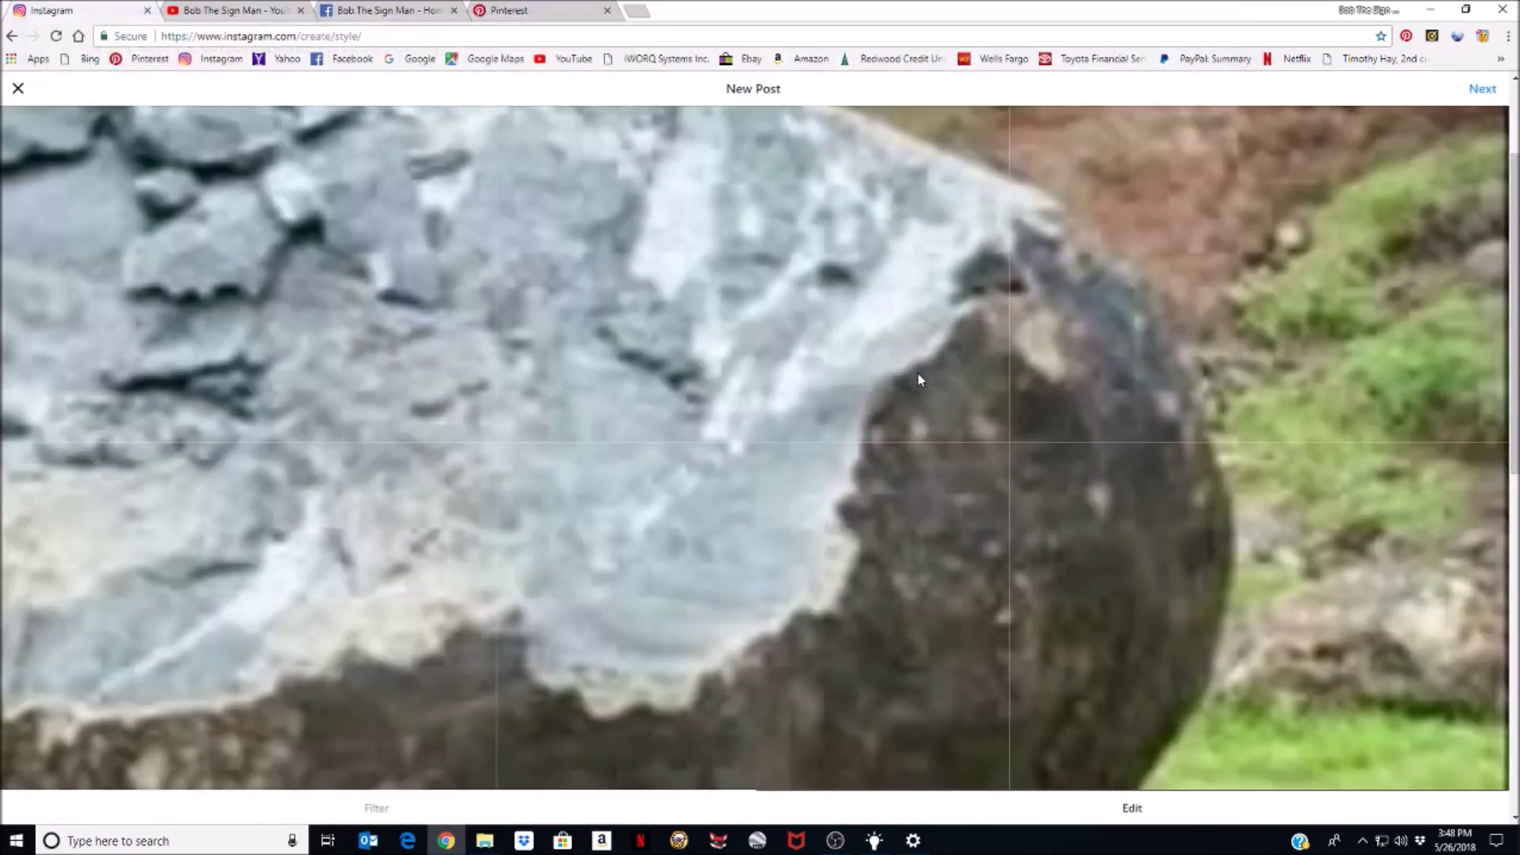
pyautogui.scroll(-3, 918, 375)
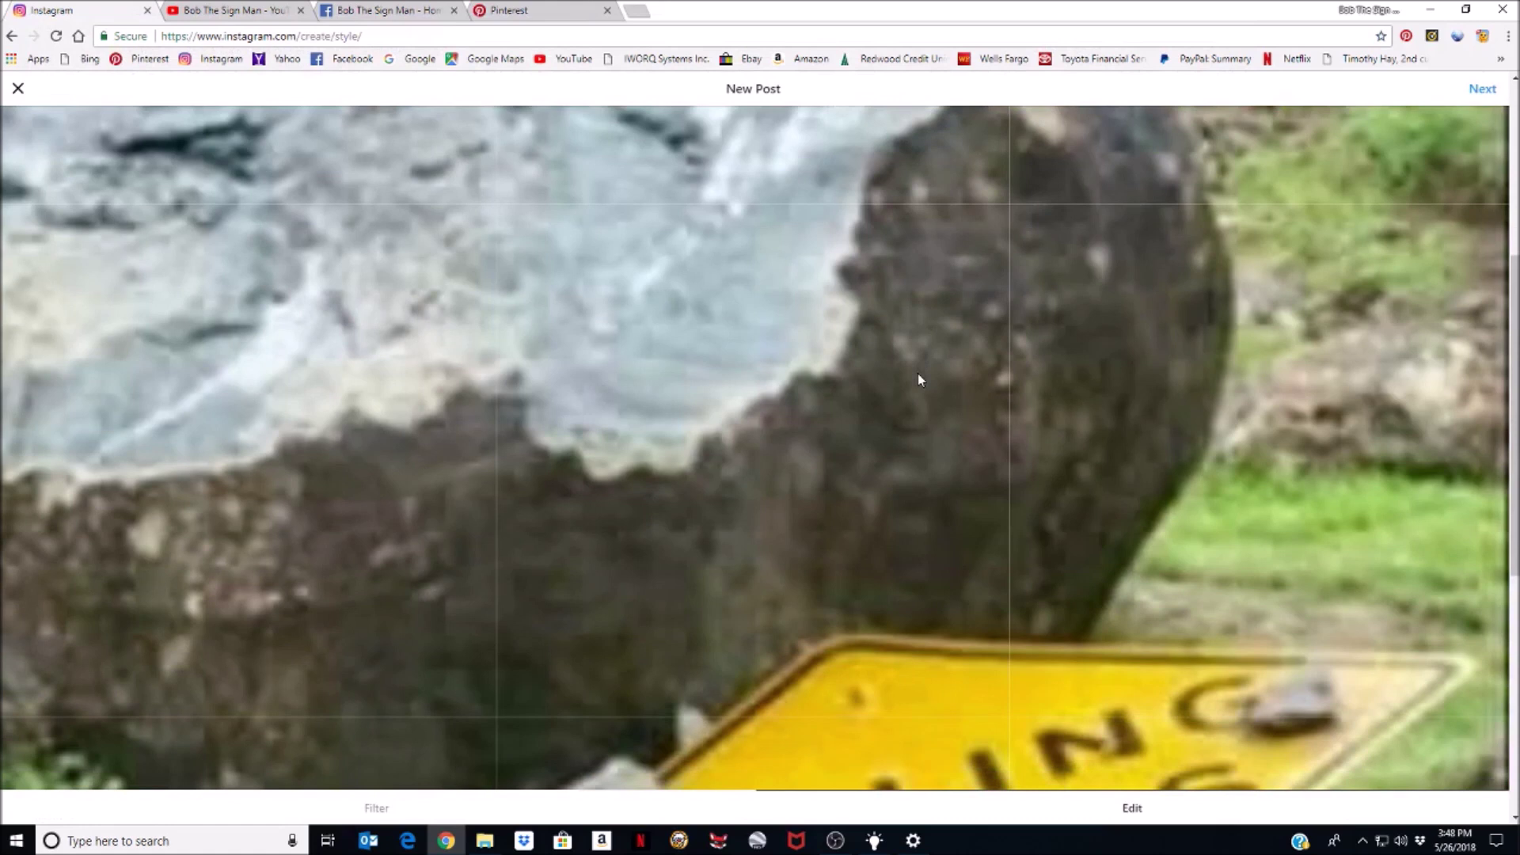
pyautogui.click(1481, 90)
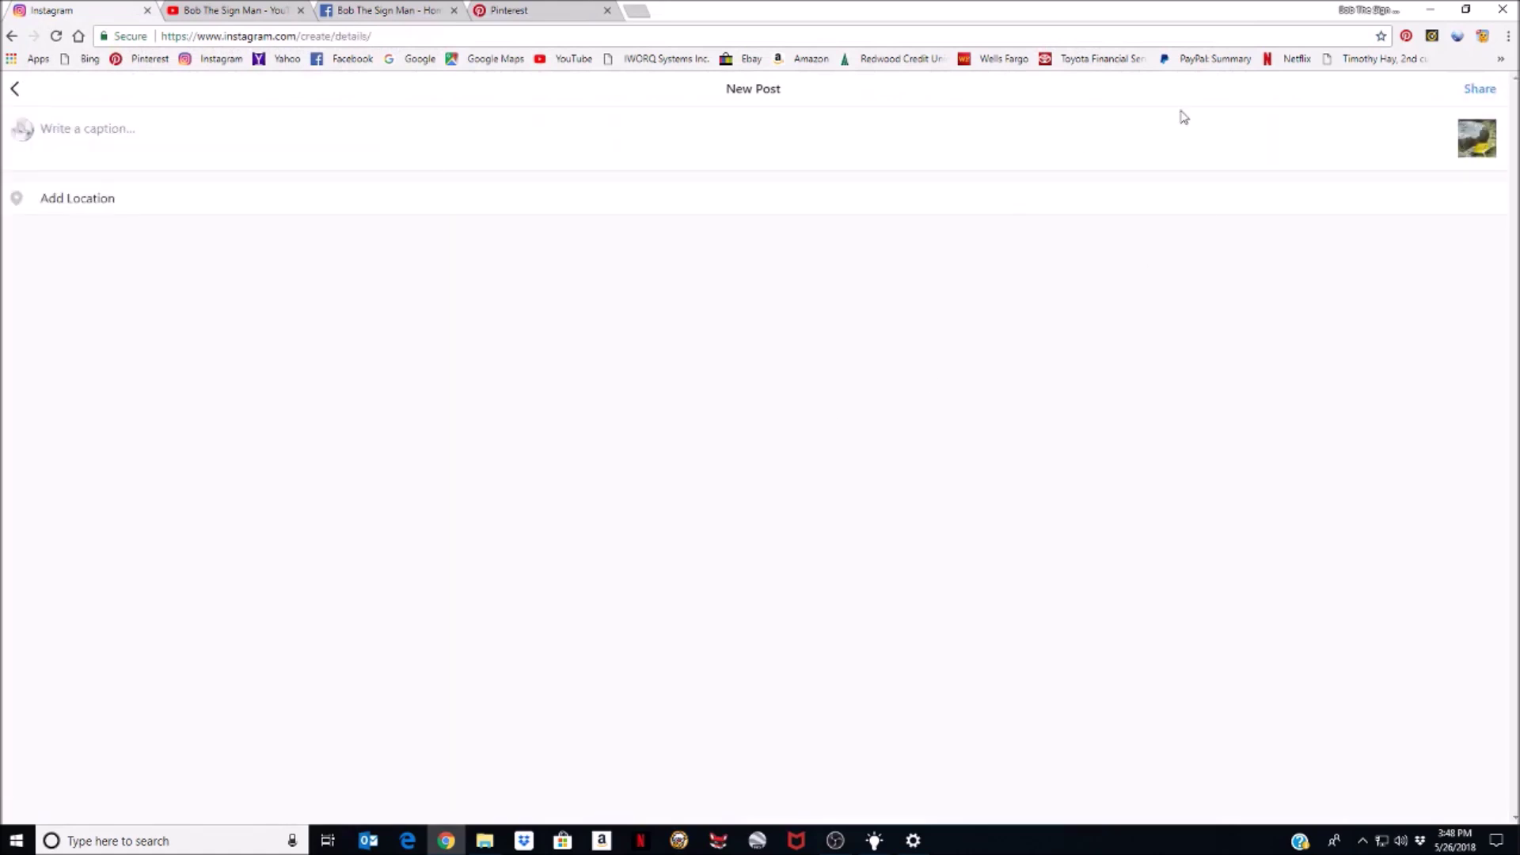
pyautogui.click(1479, 90)
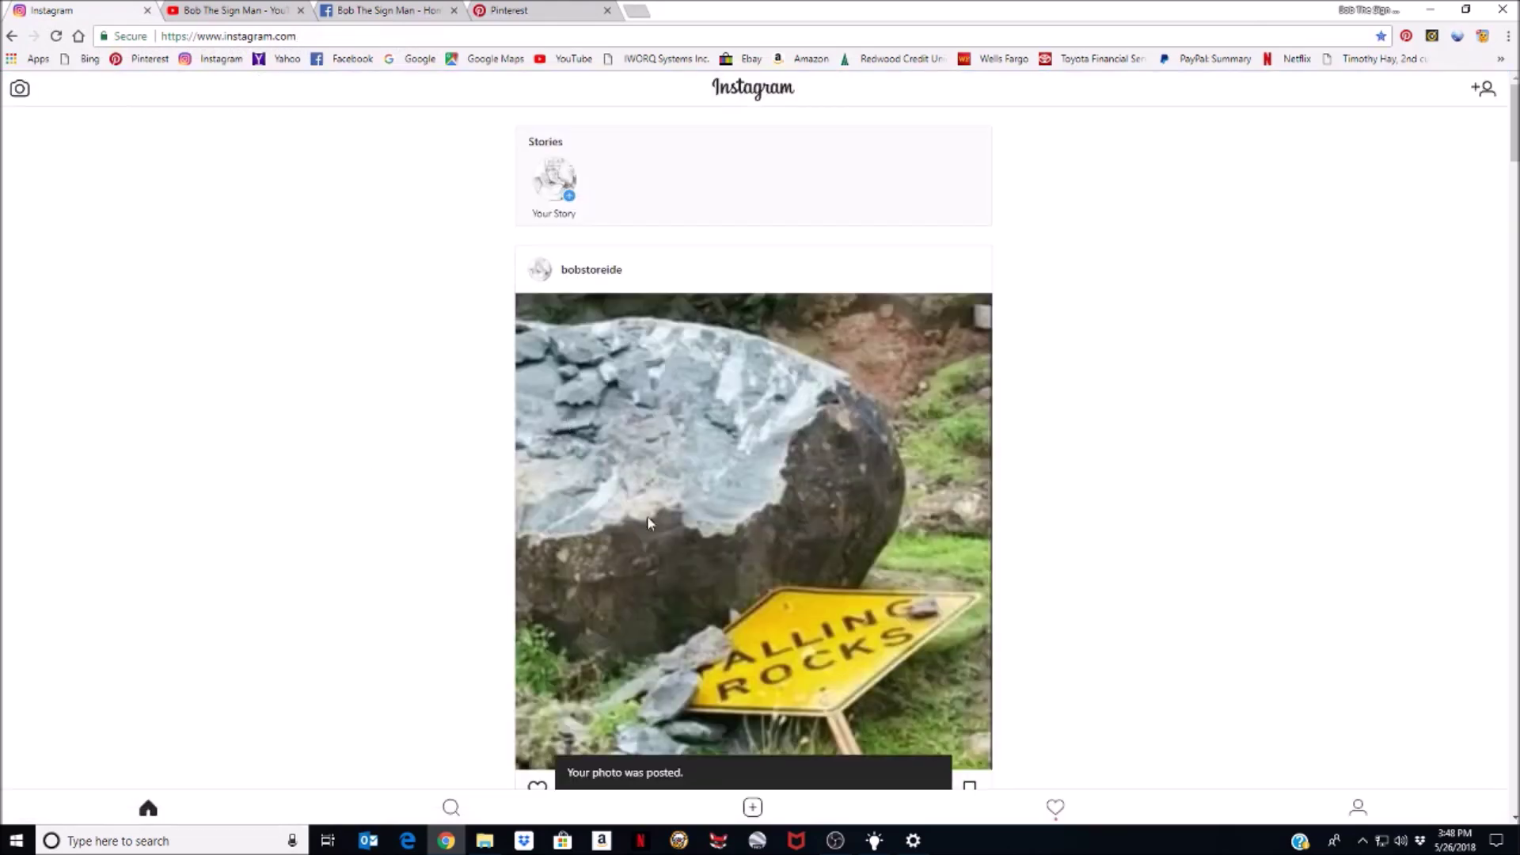
pyautogui.scroll(-2, 758, 528)
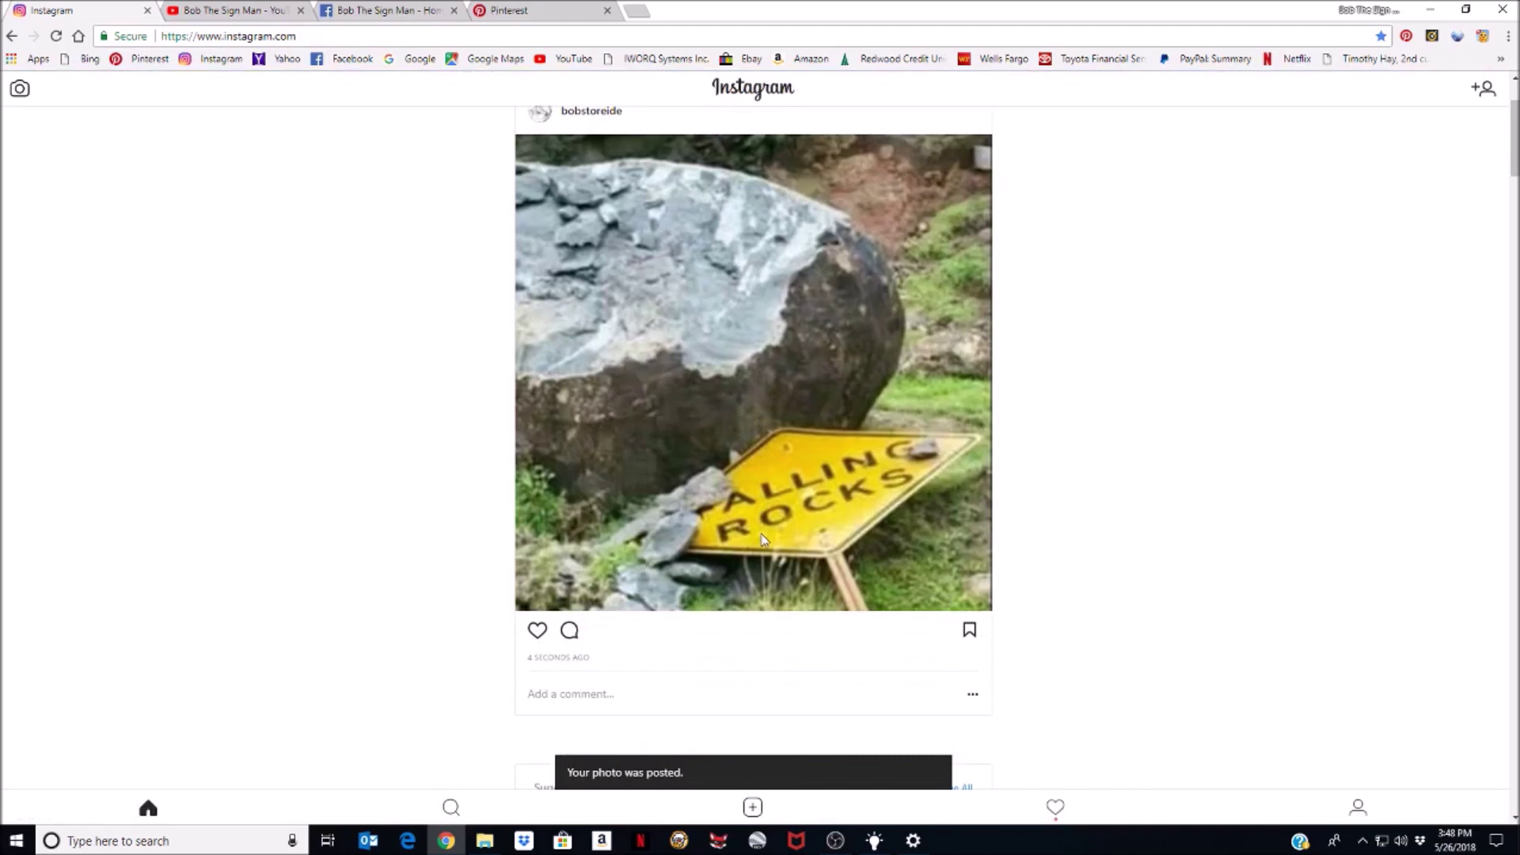
pyautogui.scroll(2, 907, 558)
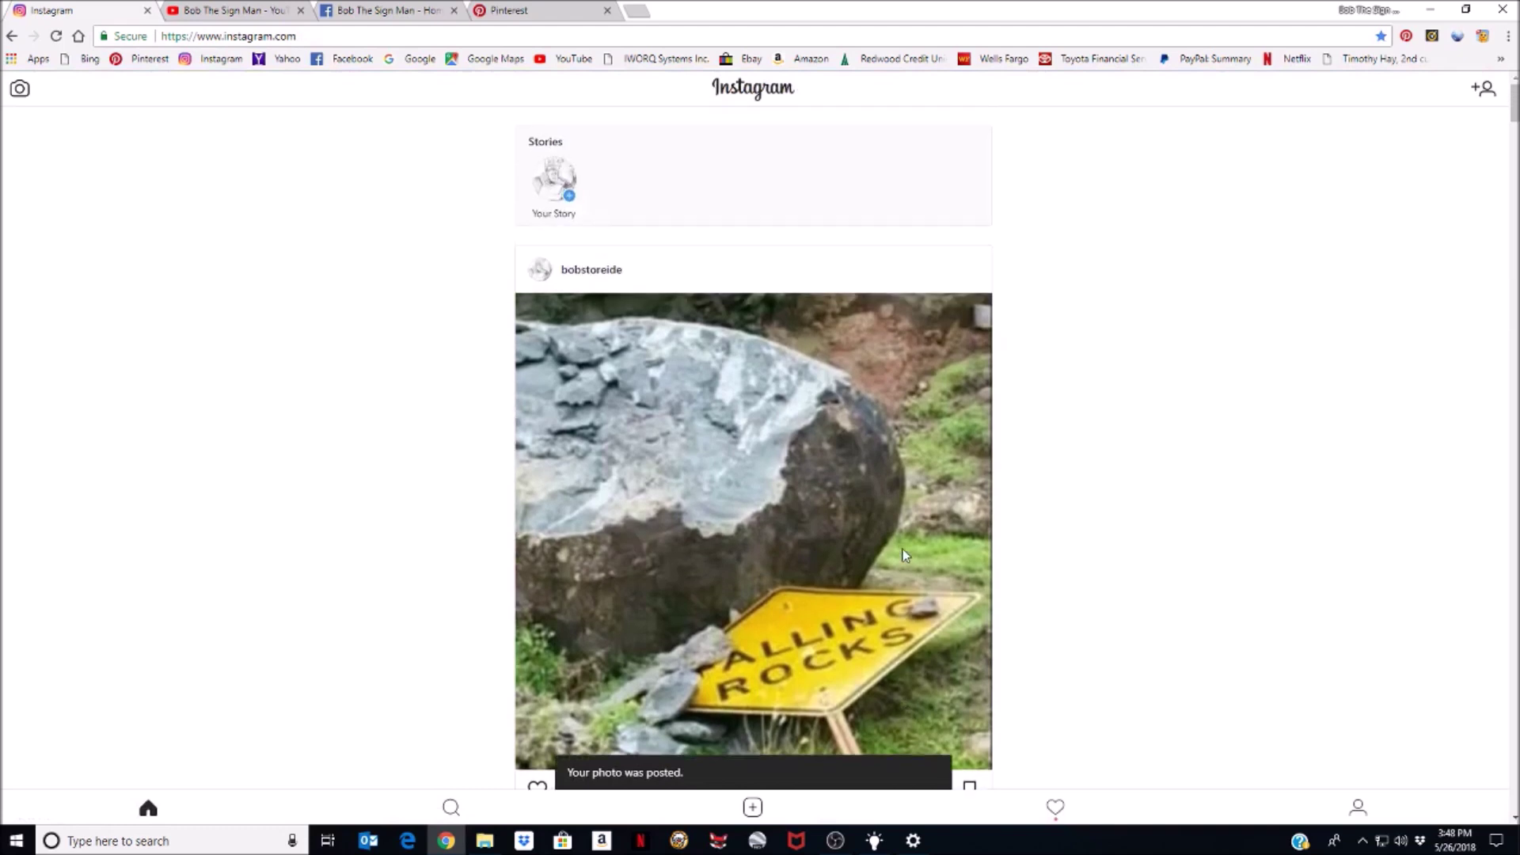
pyautogui.scroll(-3, 905, 555)
pyautogui.scroll(-2, 905, 555)
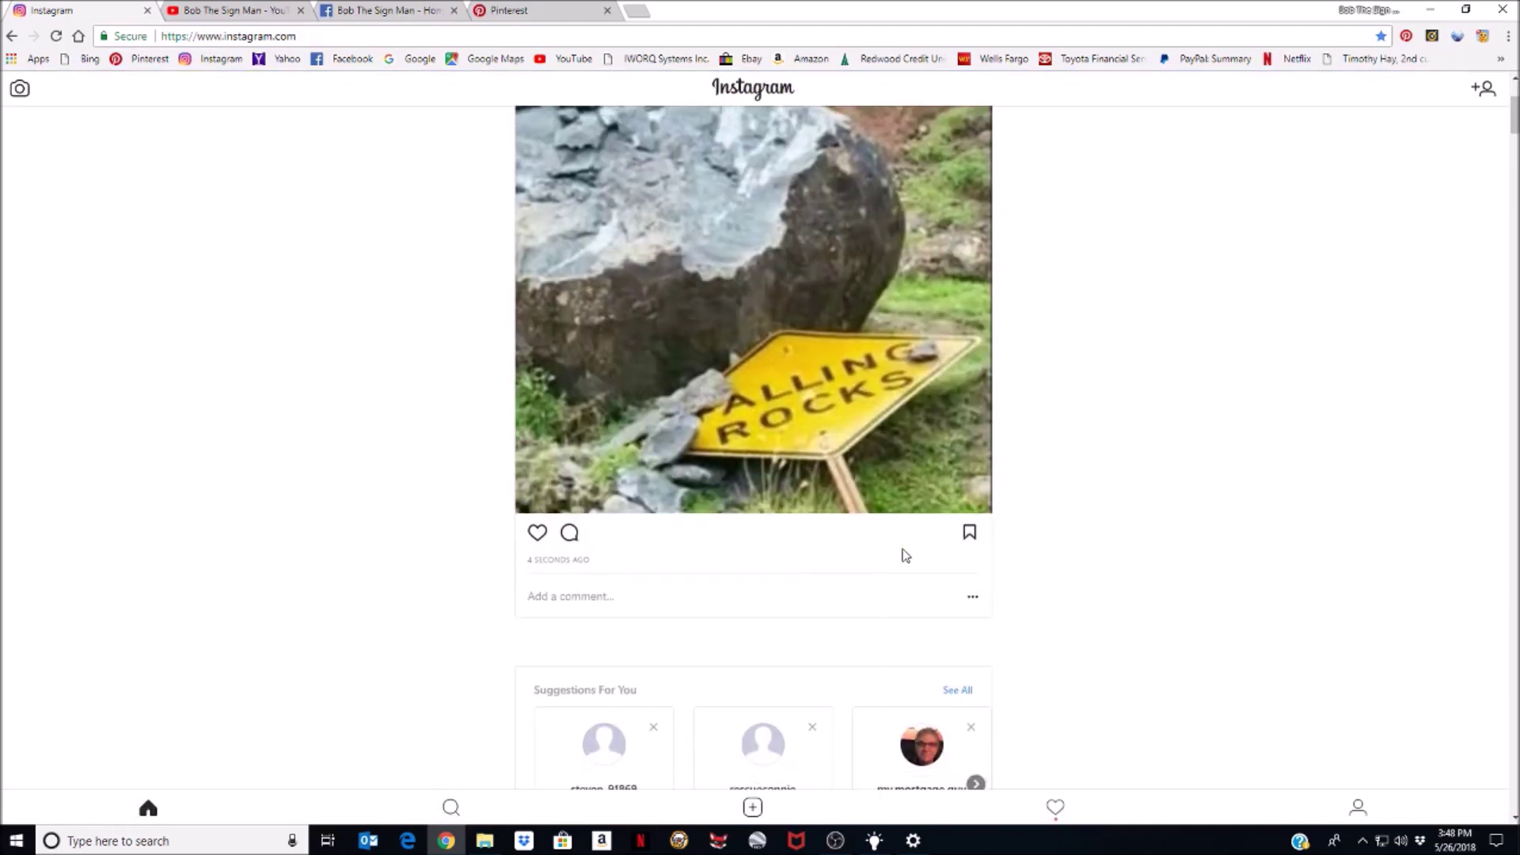
pyautogui.scroll(3, 905, 555)
pyautogui.scroll(2, 904, 555)
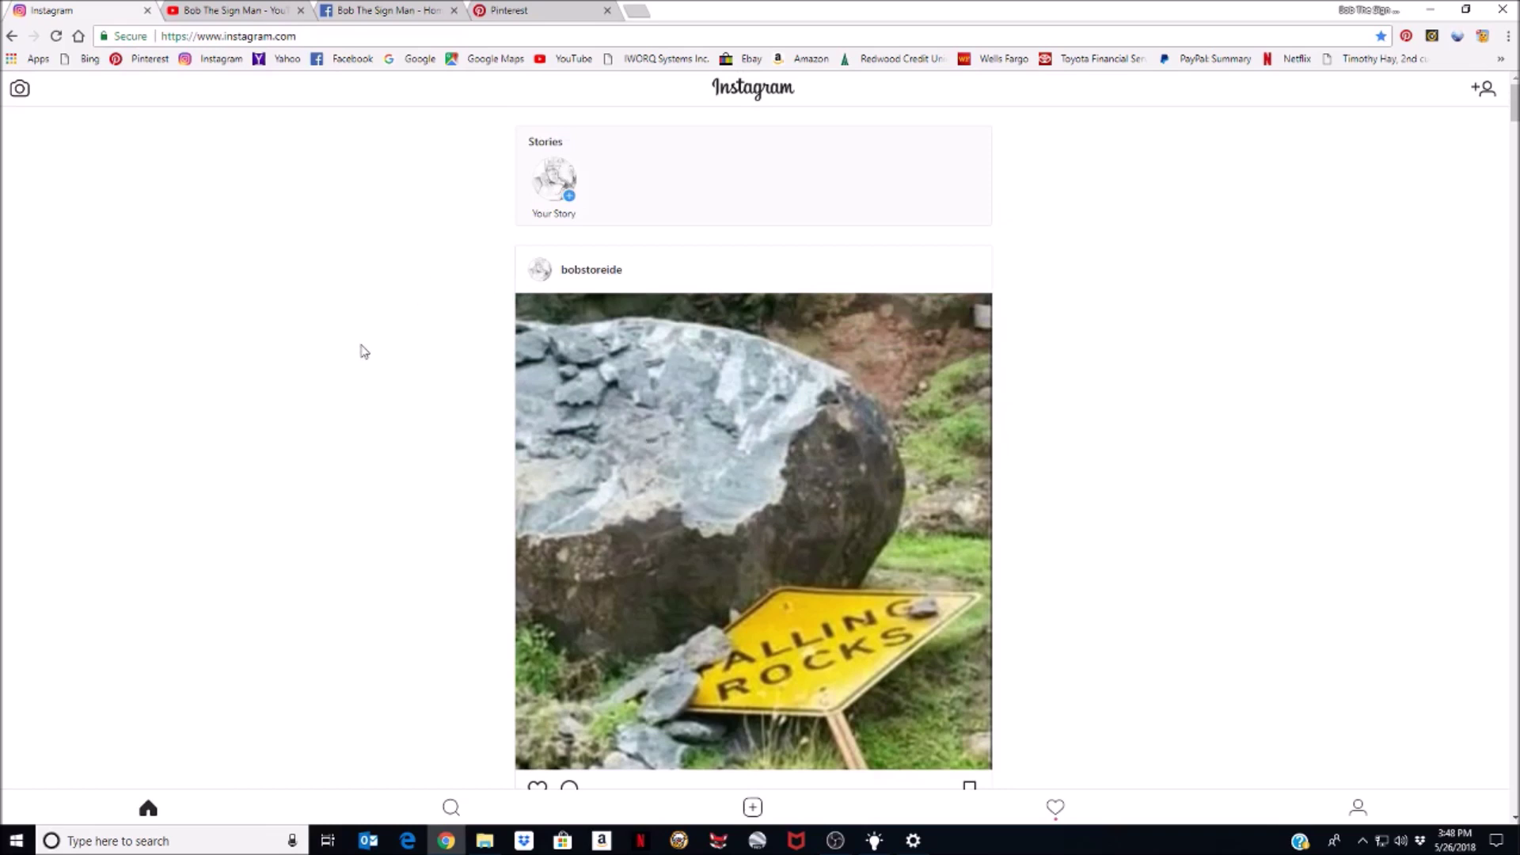
pyautogui.scroll(-3, 363, 353)
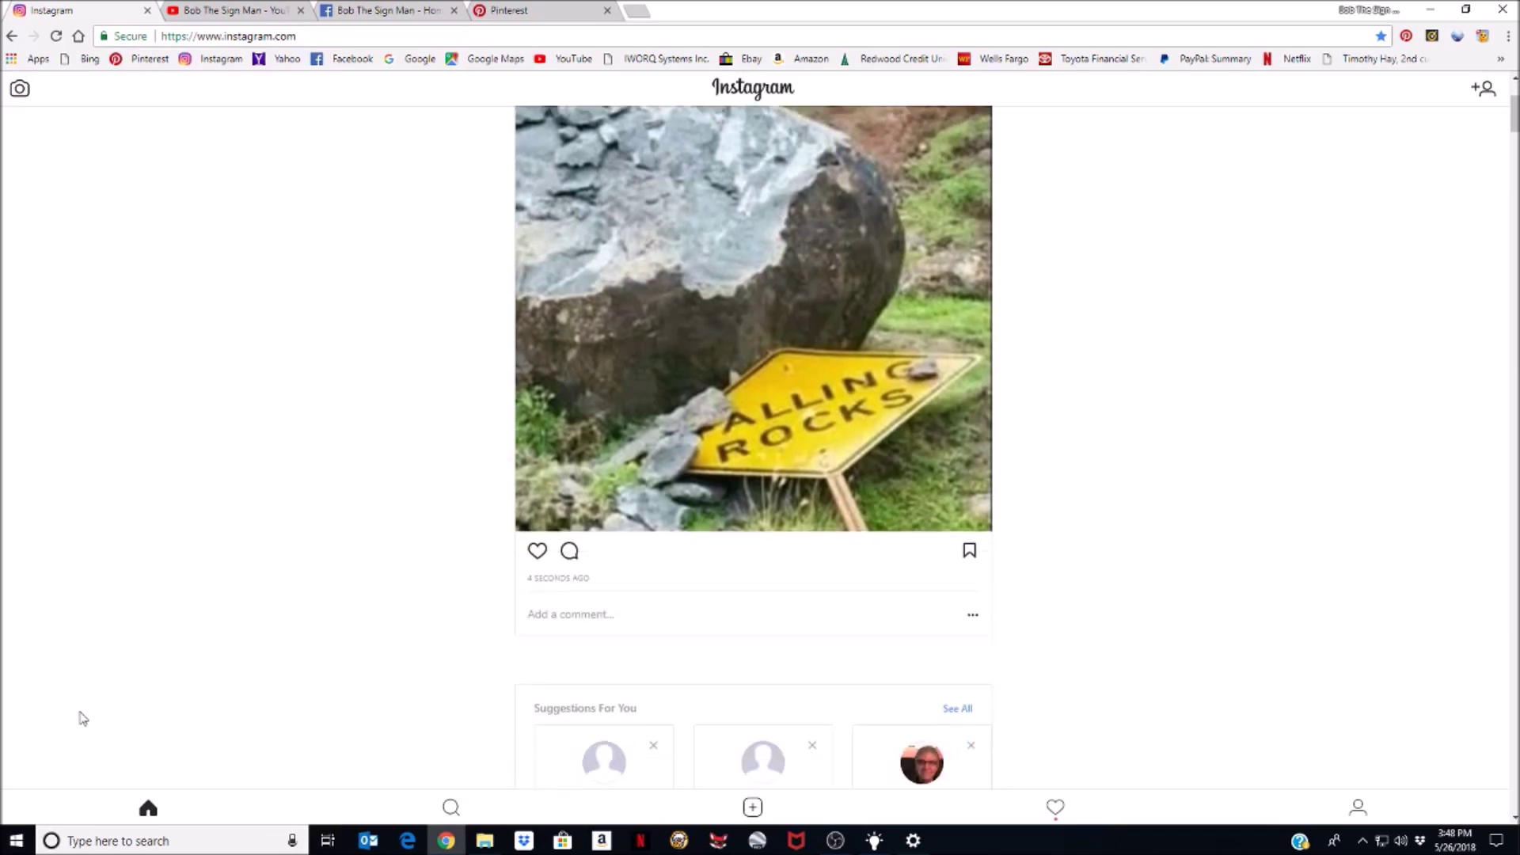
pyautogui.click(147, 806)
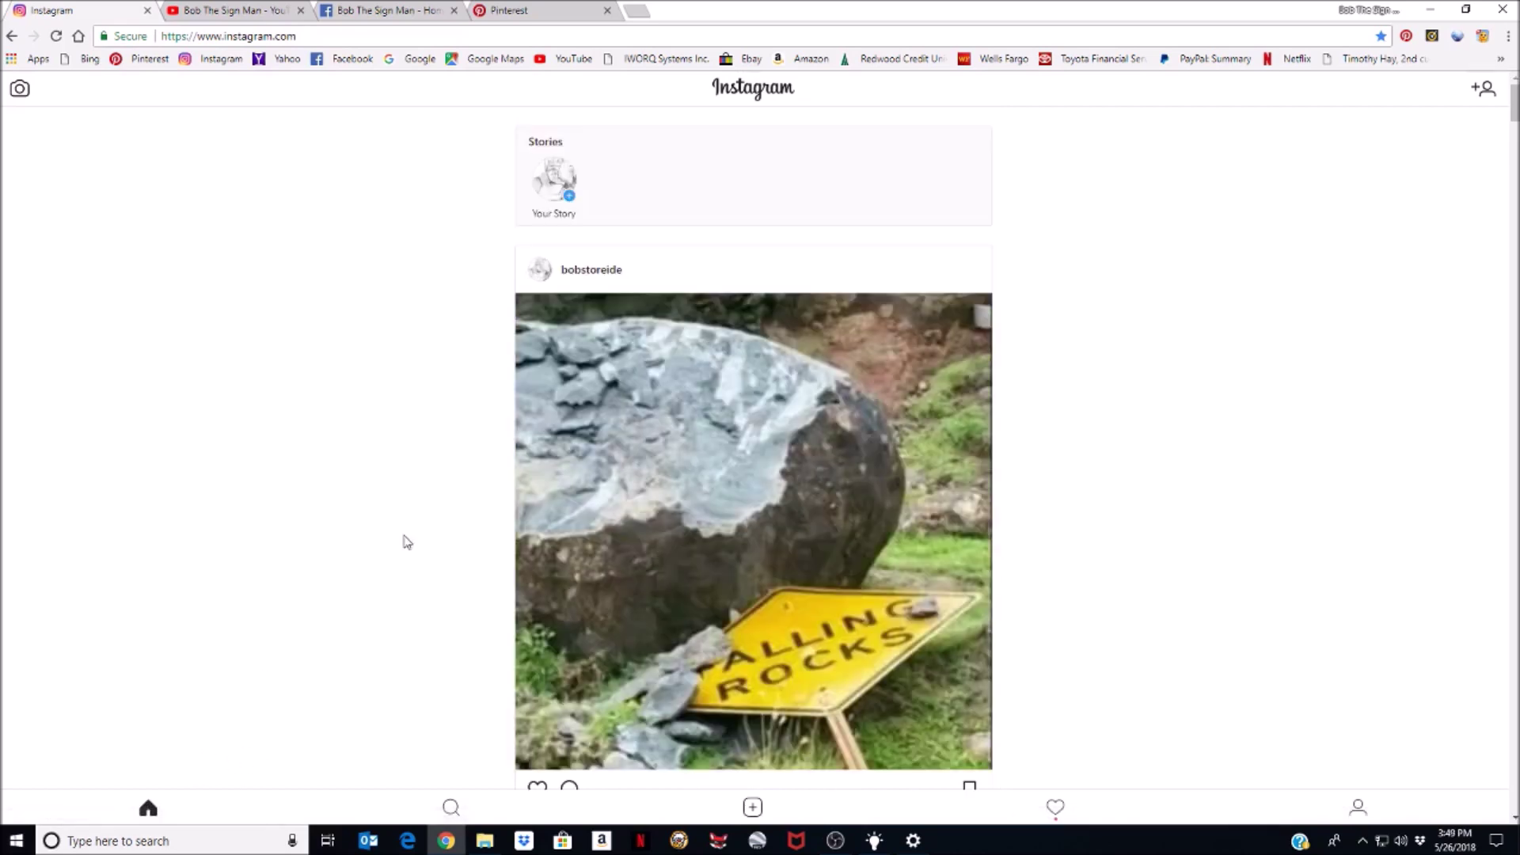
pyautogui.scroll(-3, 404, 539)
pyautogui.scroll(-4, 318, 424)
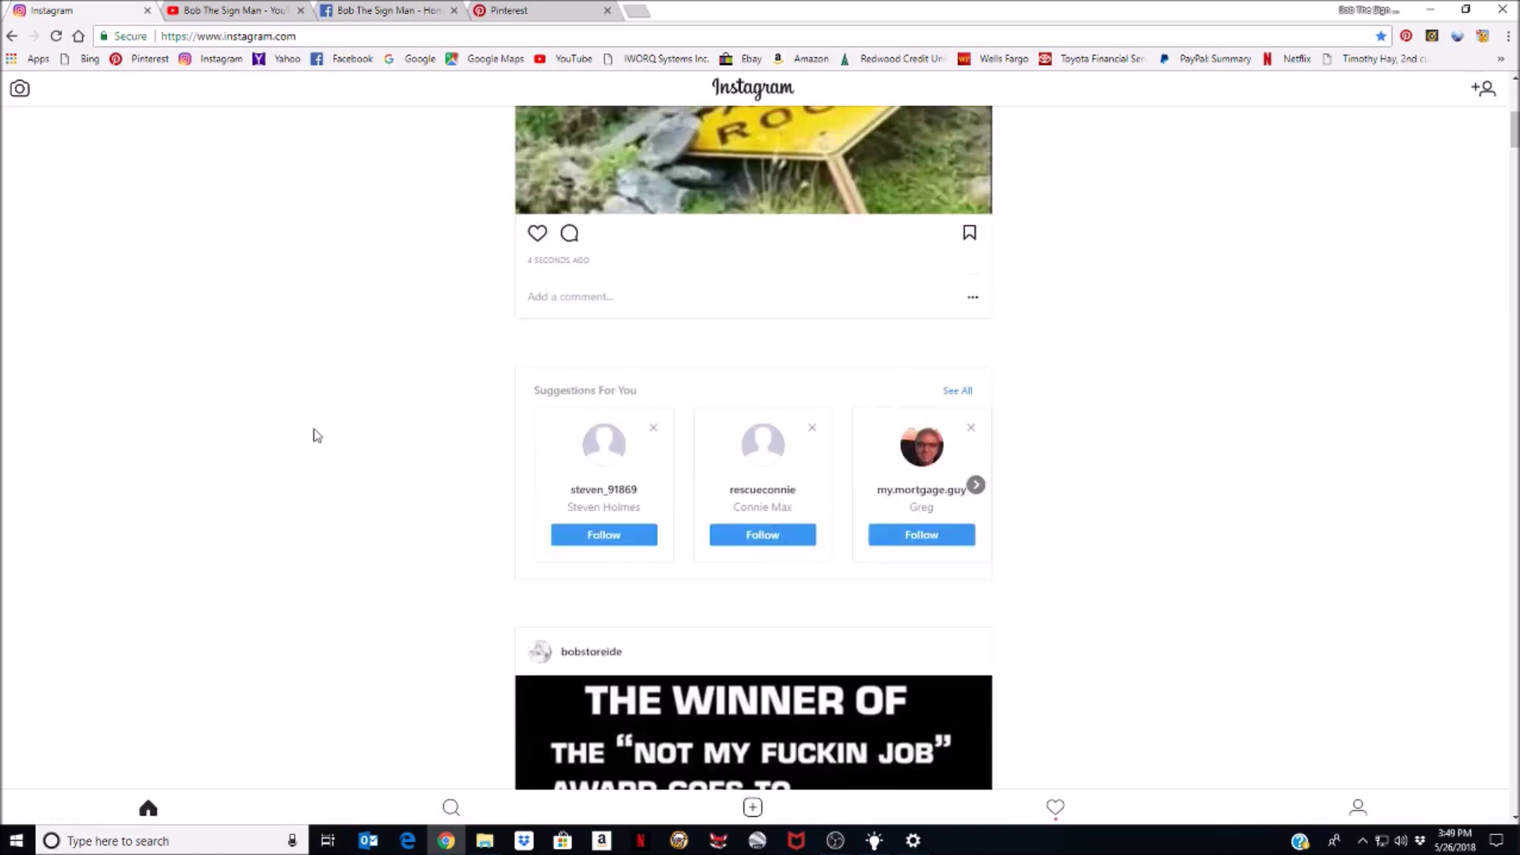
pyautogui.scroll(2, 299, 509)
pyautogui.scroll(-4, 296, 515)
pyautogui.scroll(-5, 710, 566)
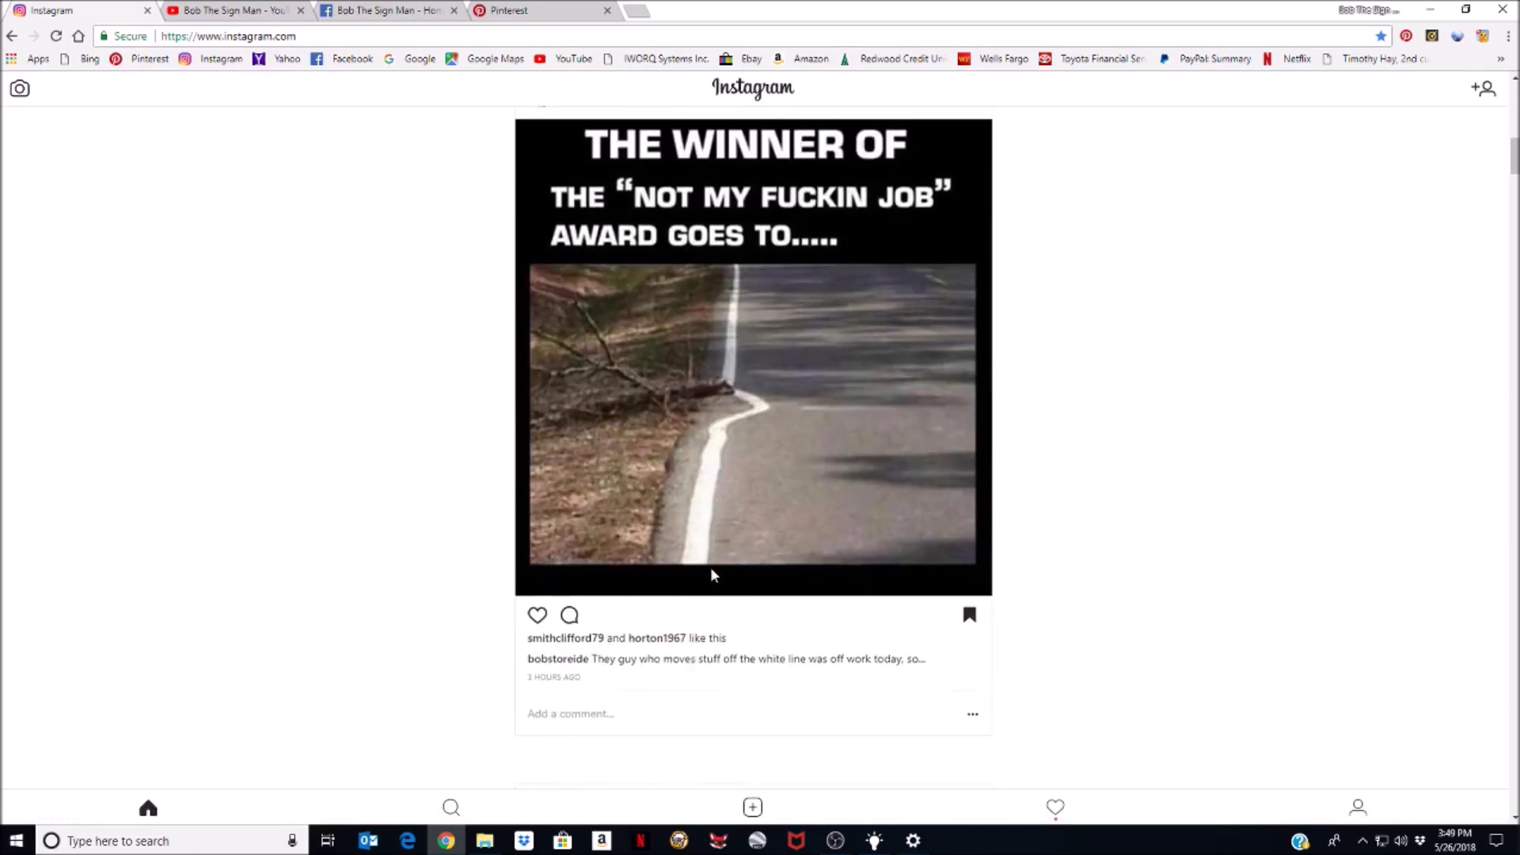
pyautogui.scroll(13, 458, 584)
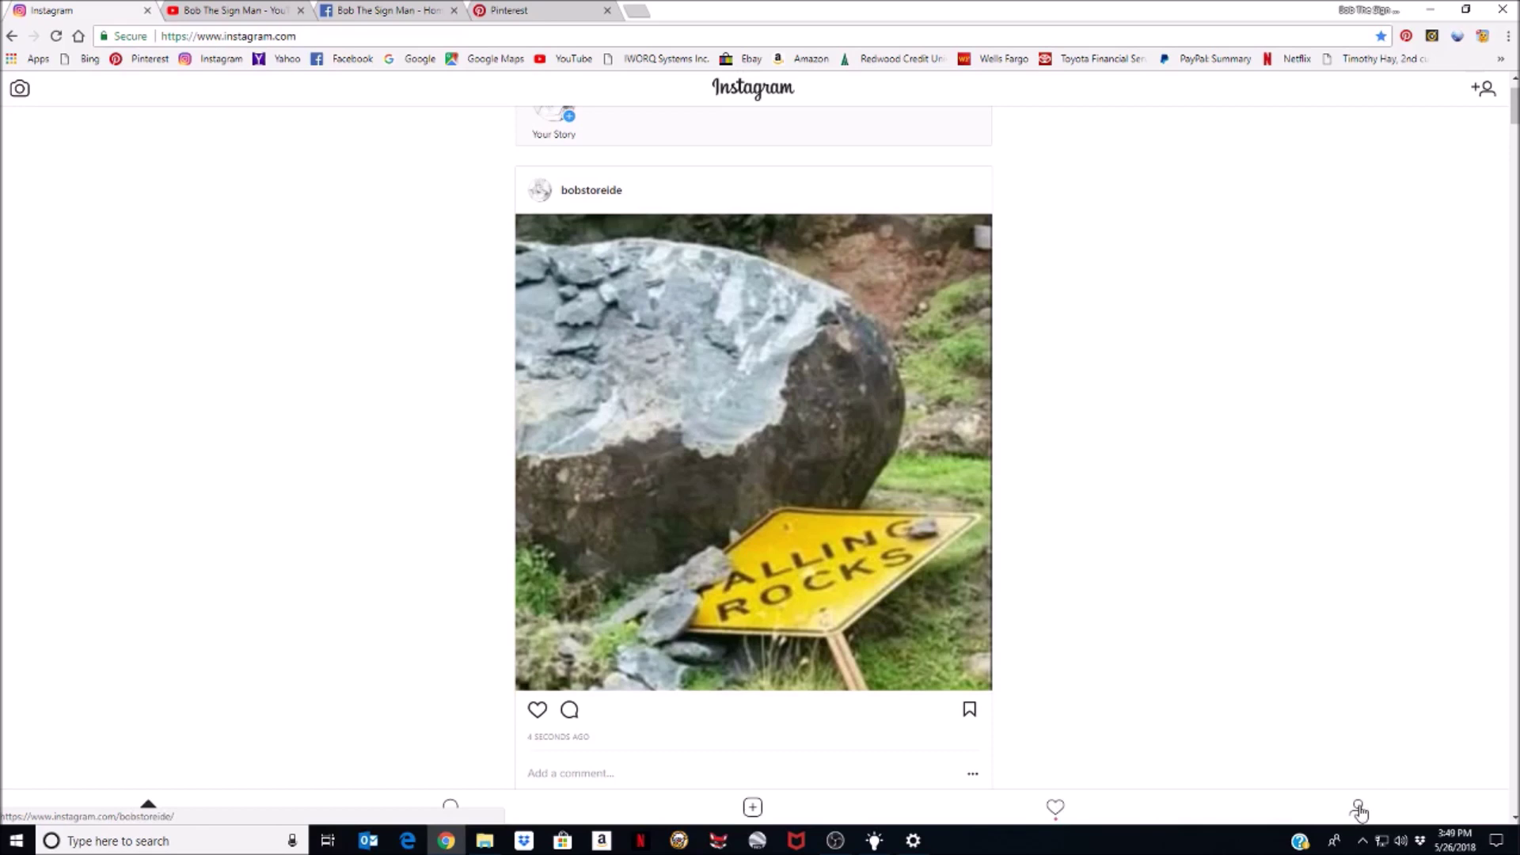
# - Go to the account's profile and check the falling-rocks photo leads the 9-post grid
pyautogui.click(1358, 807)
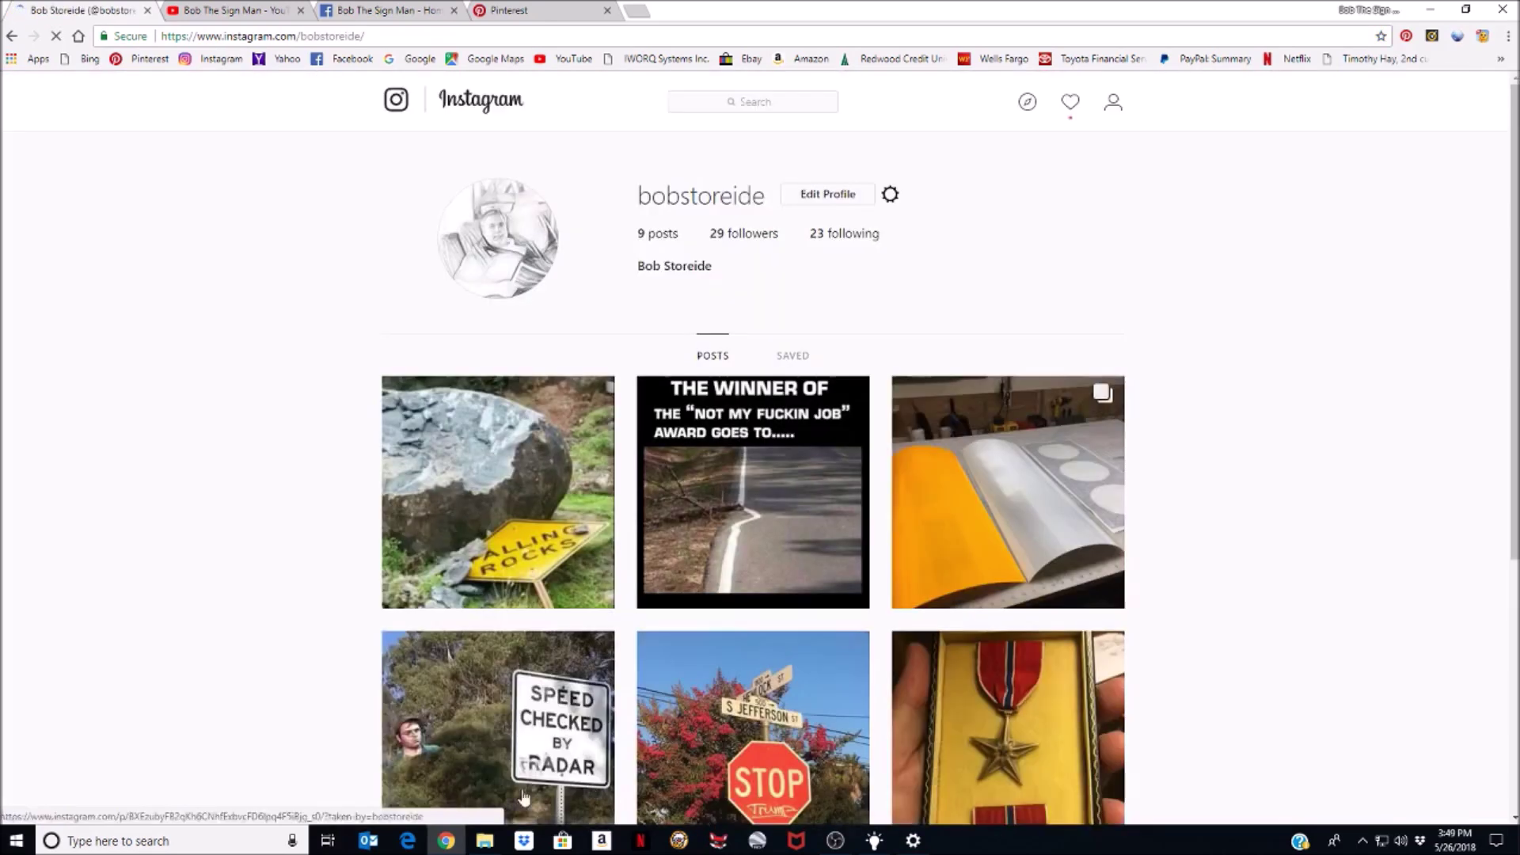
pyautogui.scroll(-5, 217, 669)
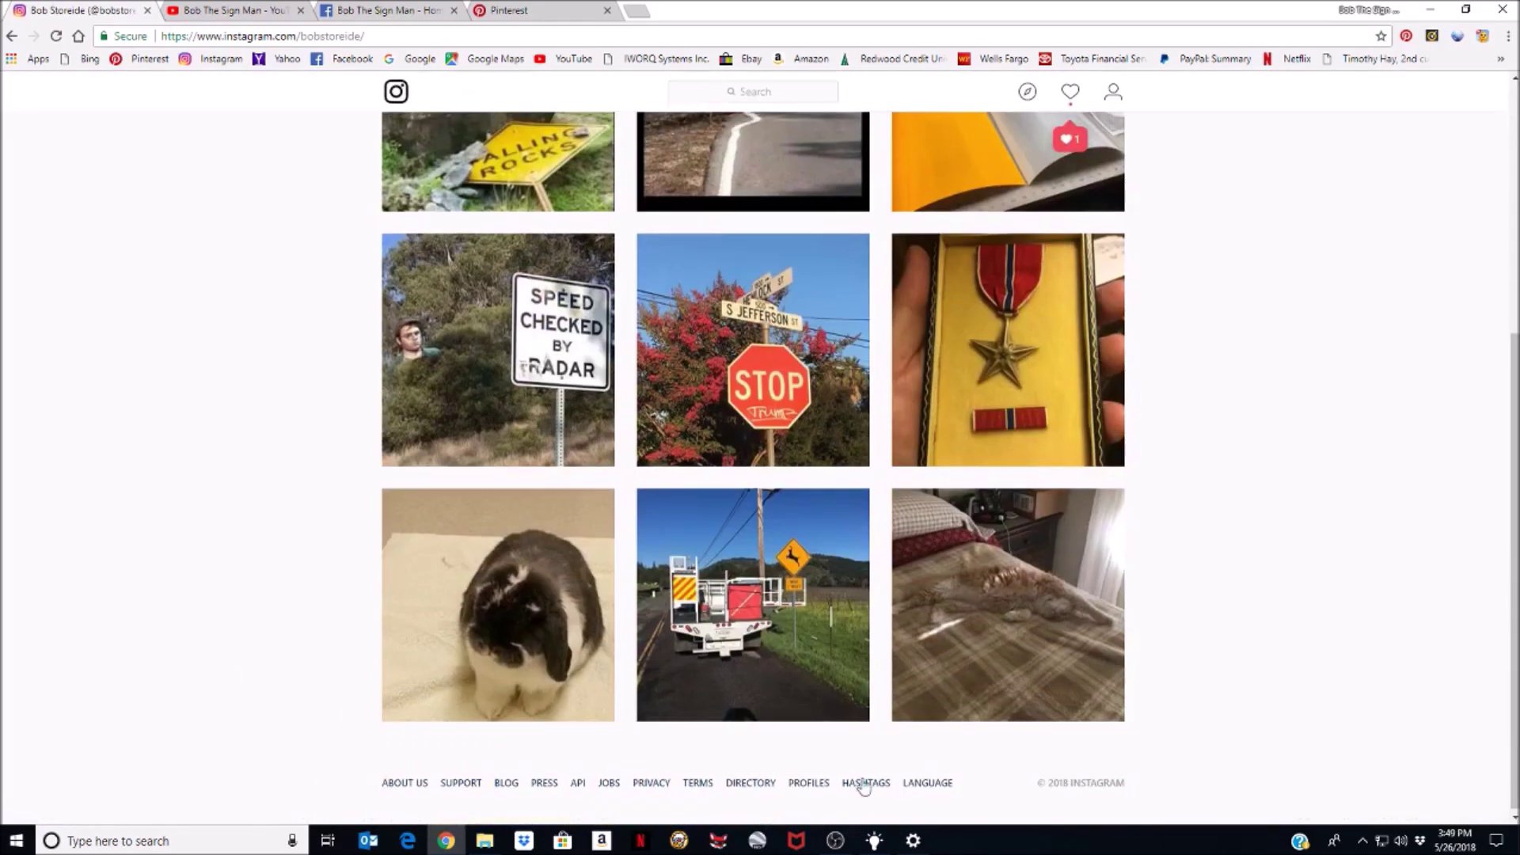
pyautogui.scroll(5, 170, 649)
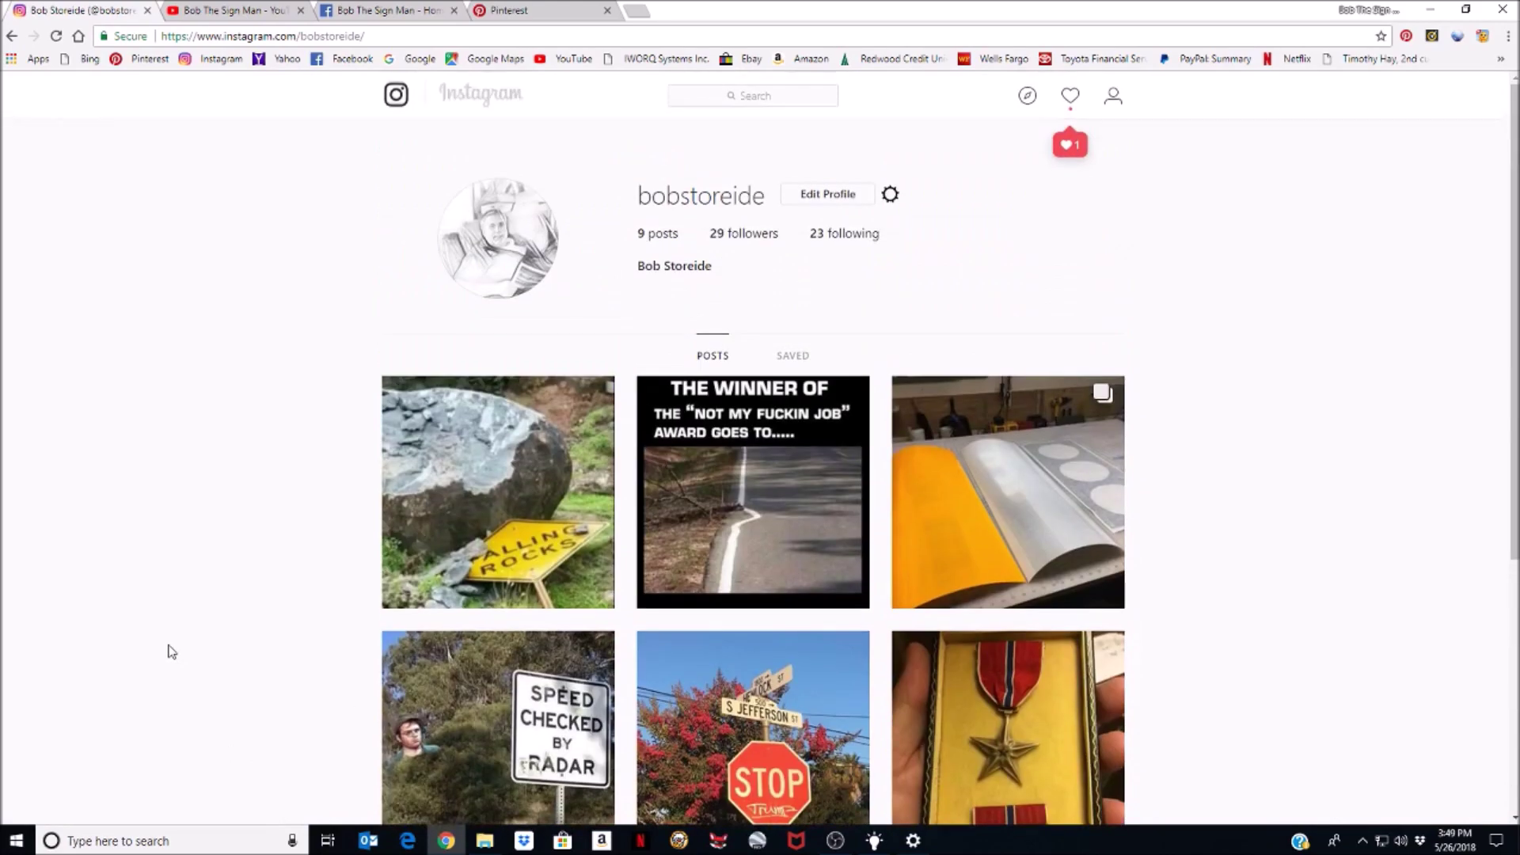
pyautogui.scroll(-2, 1206, 543)
pyautogui.scroll(1, 1206, 543)
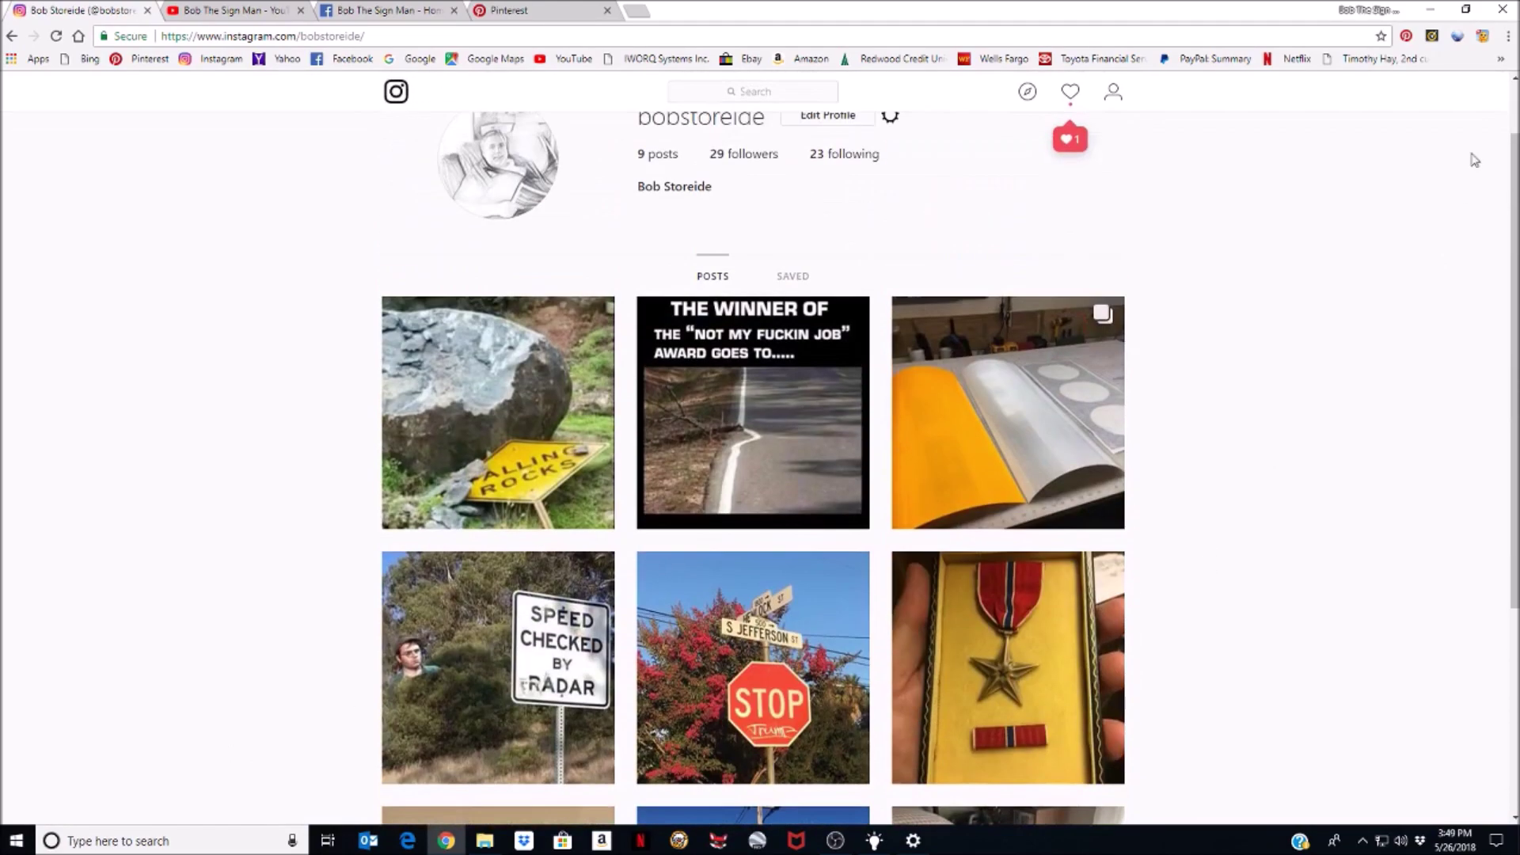
# - Reopen Developer tools, reload the profile as the mobile site, then close DevTools
pyautogui.click(1508, 37)
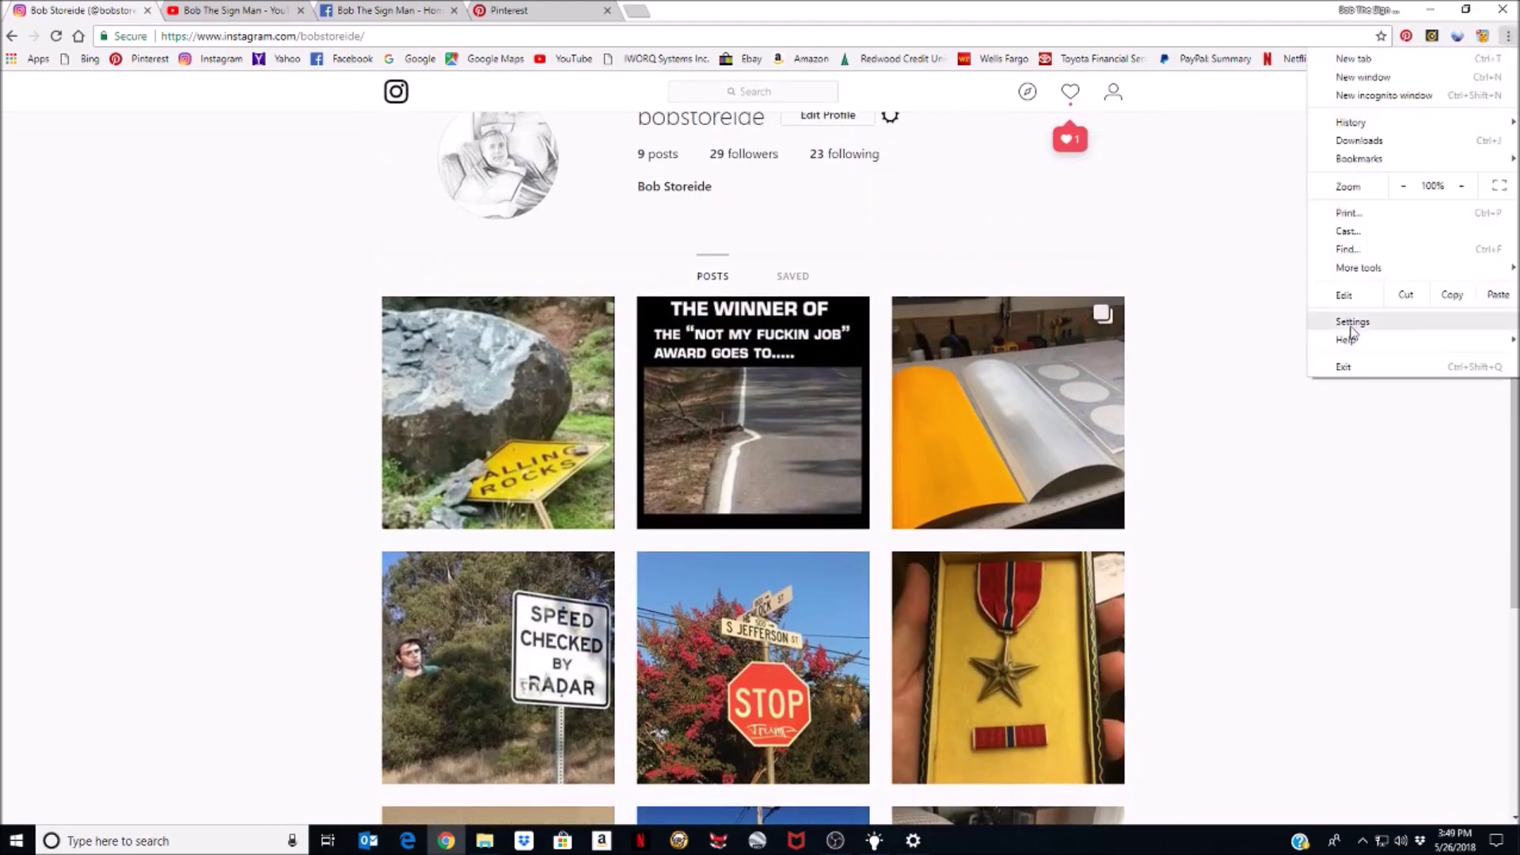
pyautogui.moveTo(1354, 269)
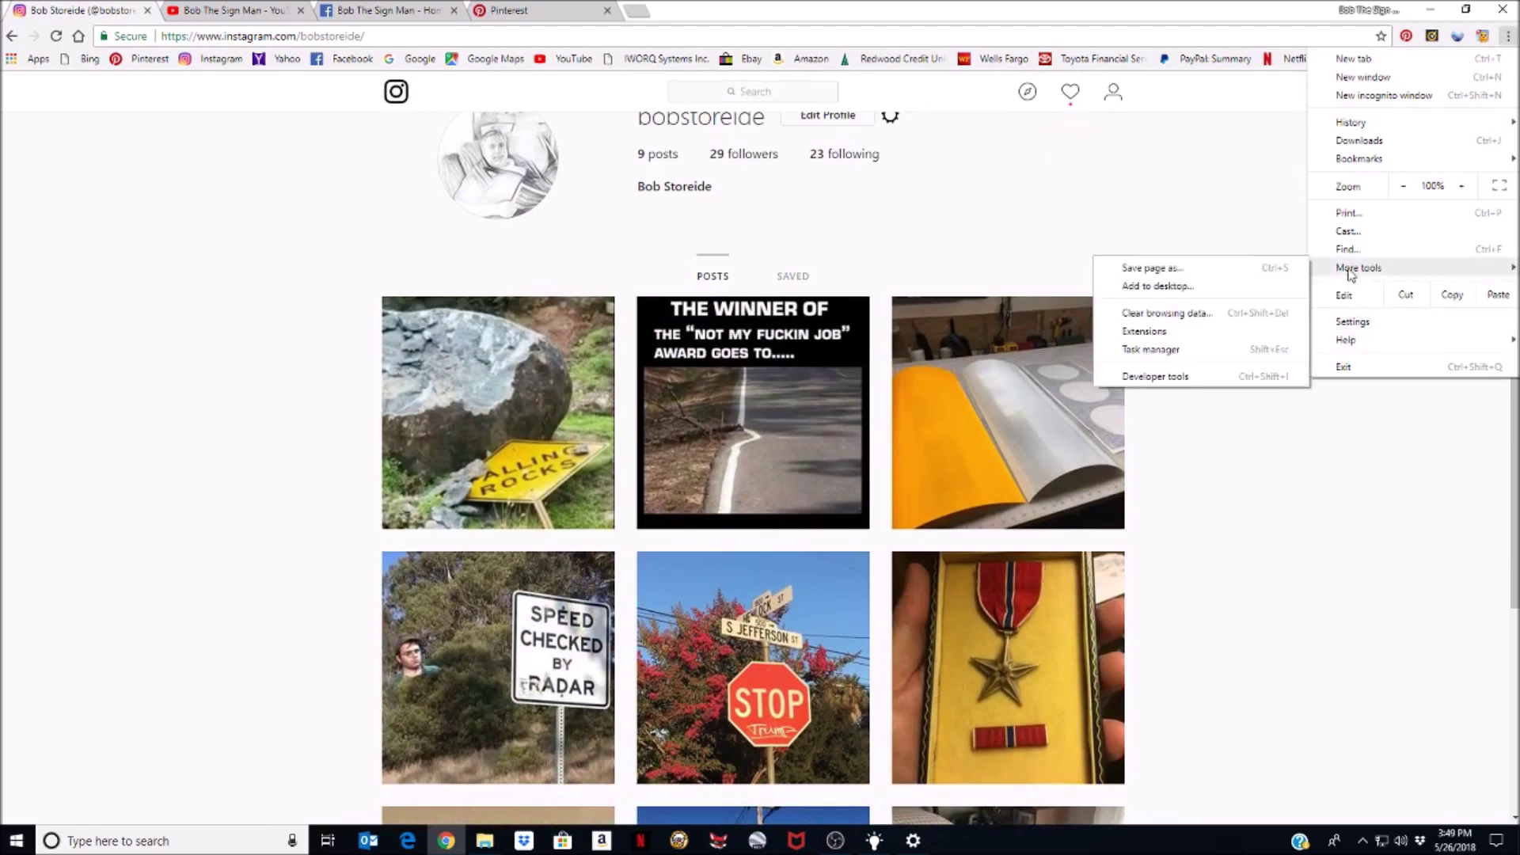
pyautogui.click(1155, 376)
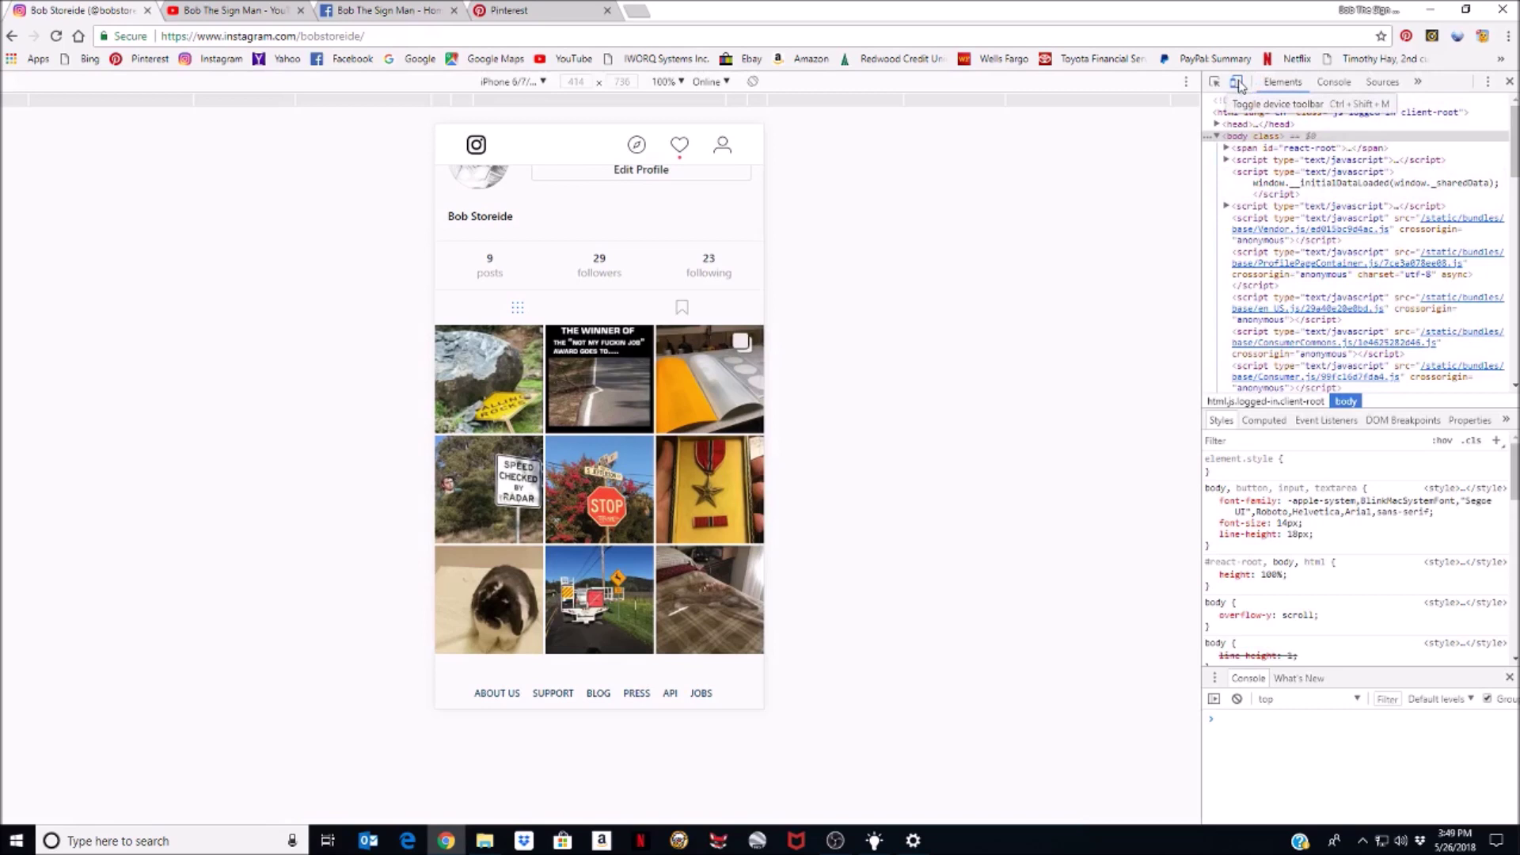
pyautogui.click(55, 36)
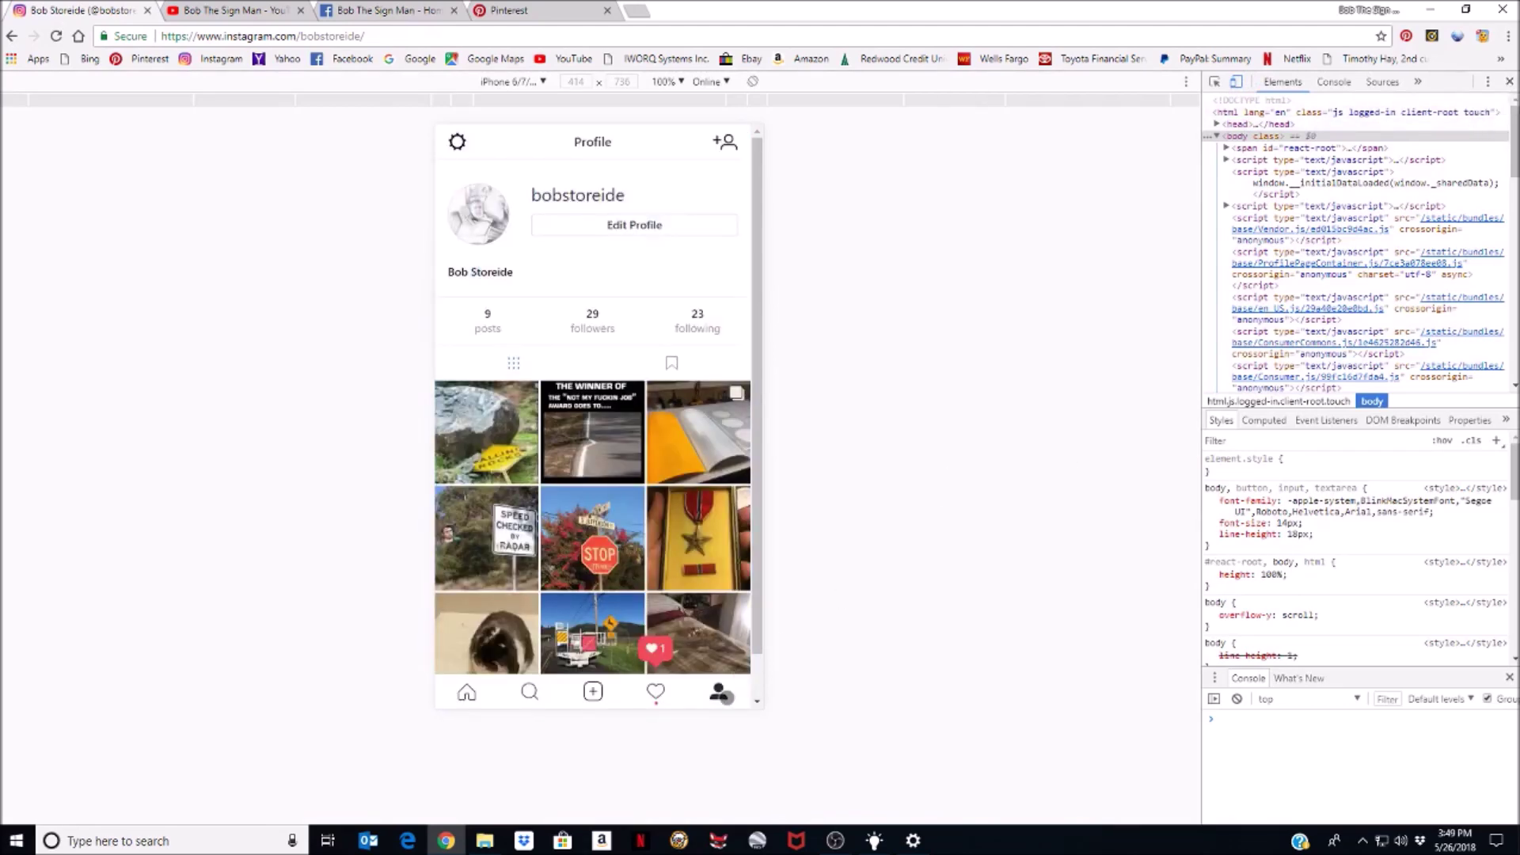
pyautogui.click(718, 693)
pyautogui.click(1509, 82)
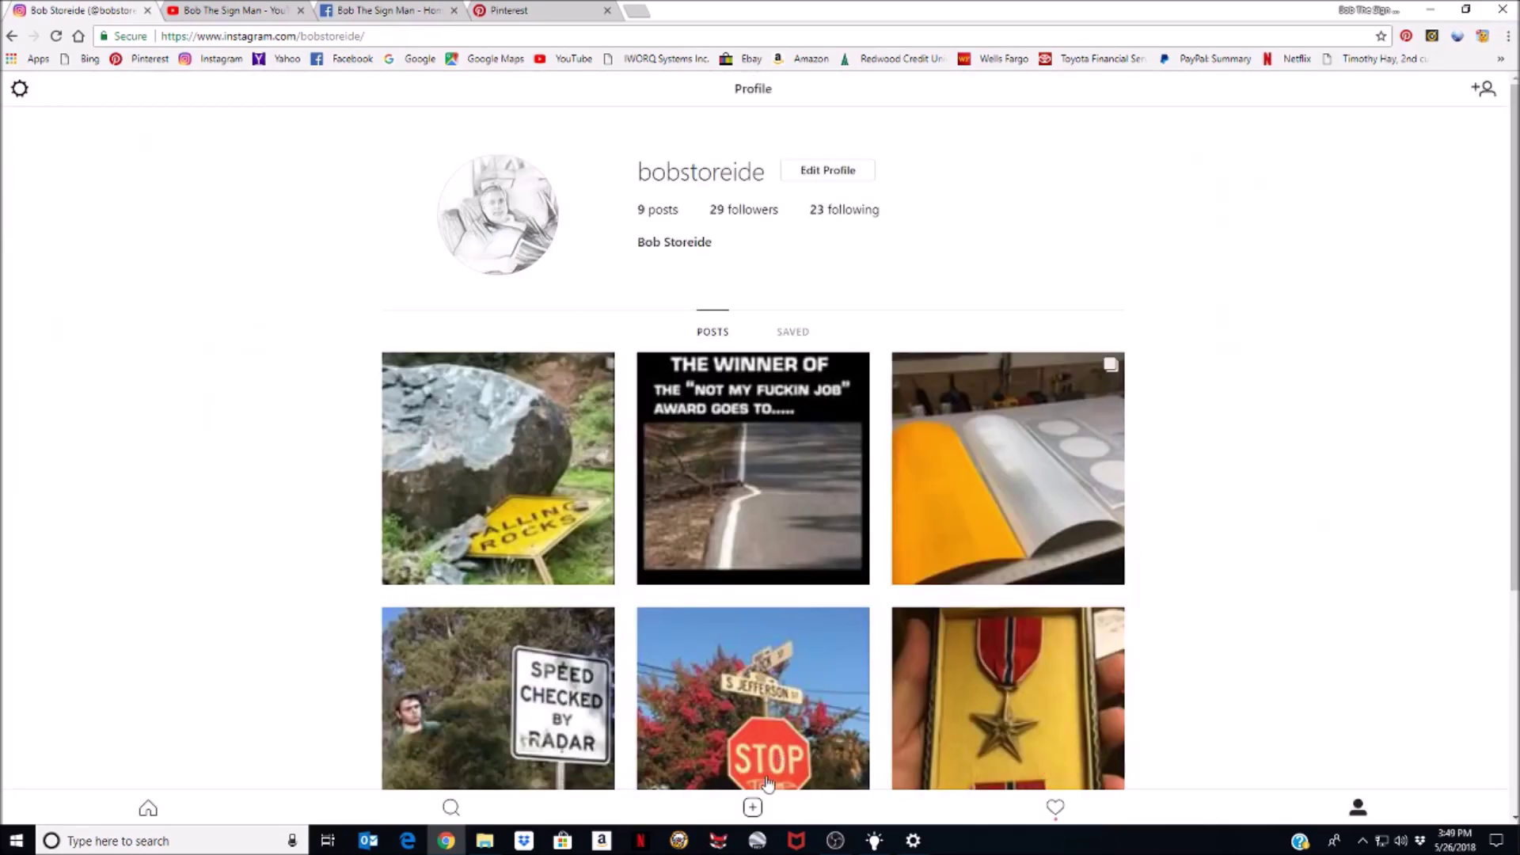
pyautogui.click(753, 807)
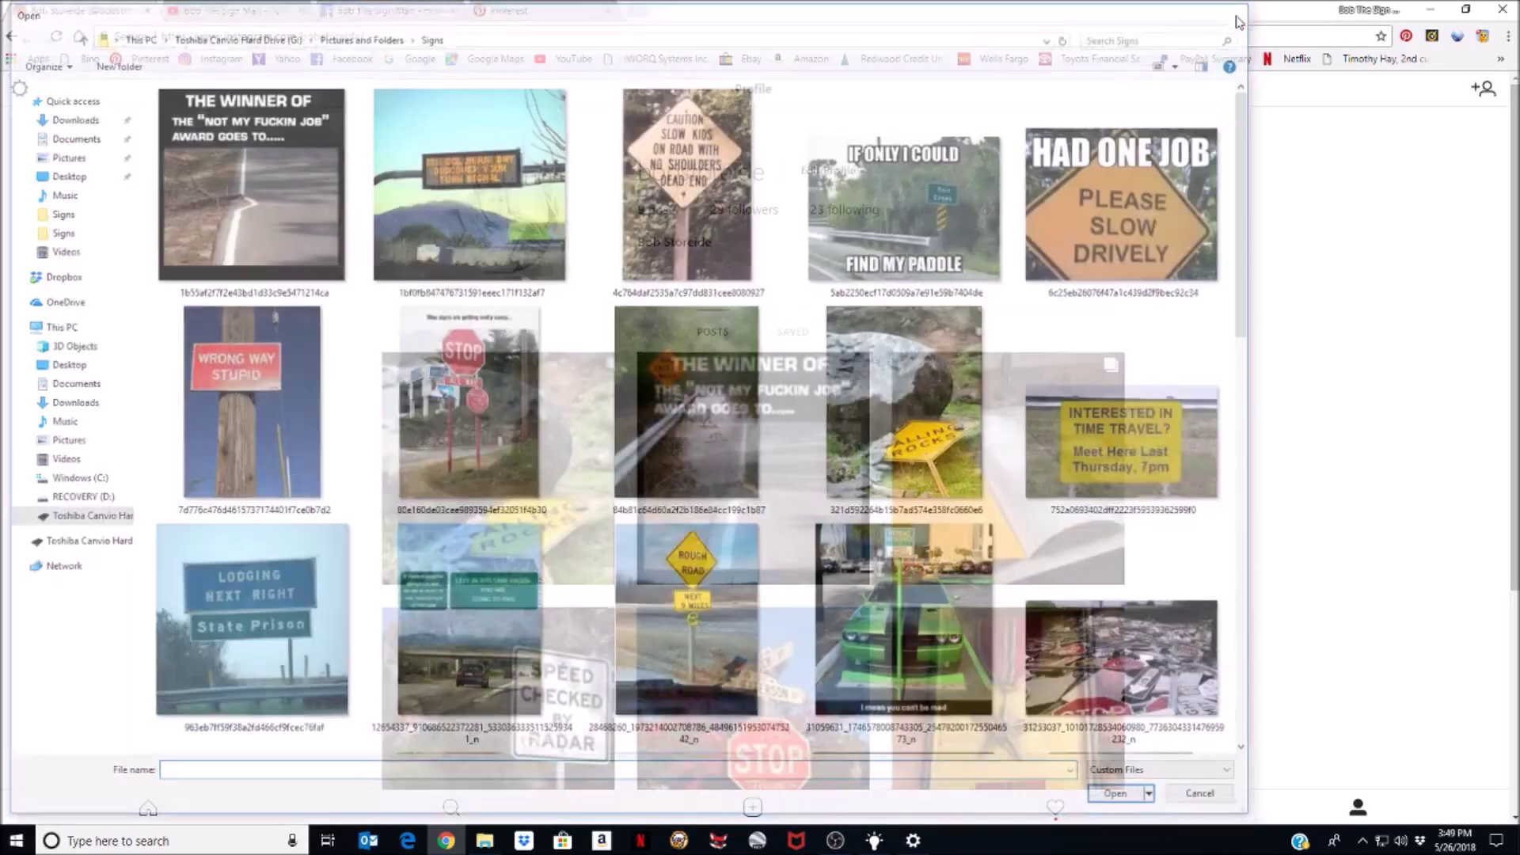
pyautogui.click(1239, 20)
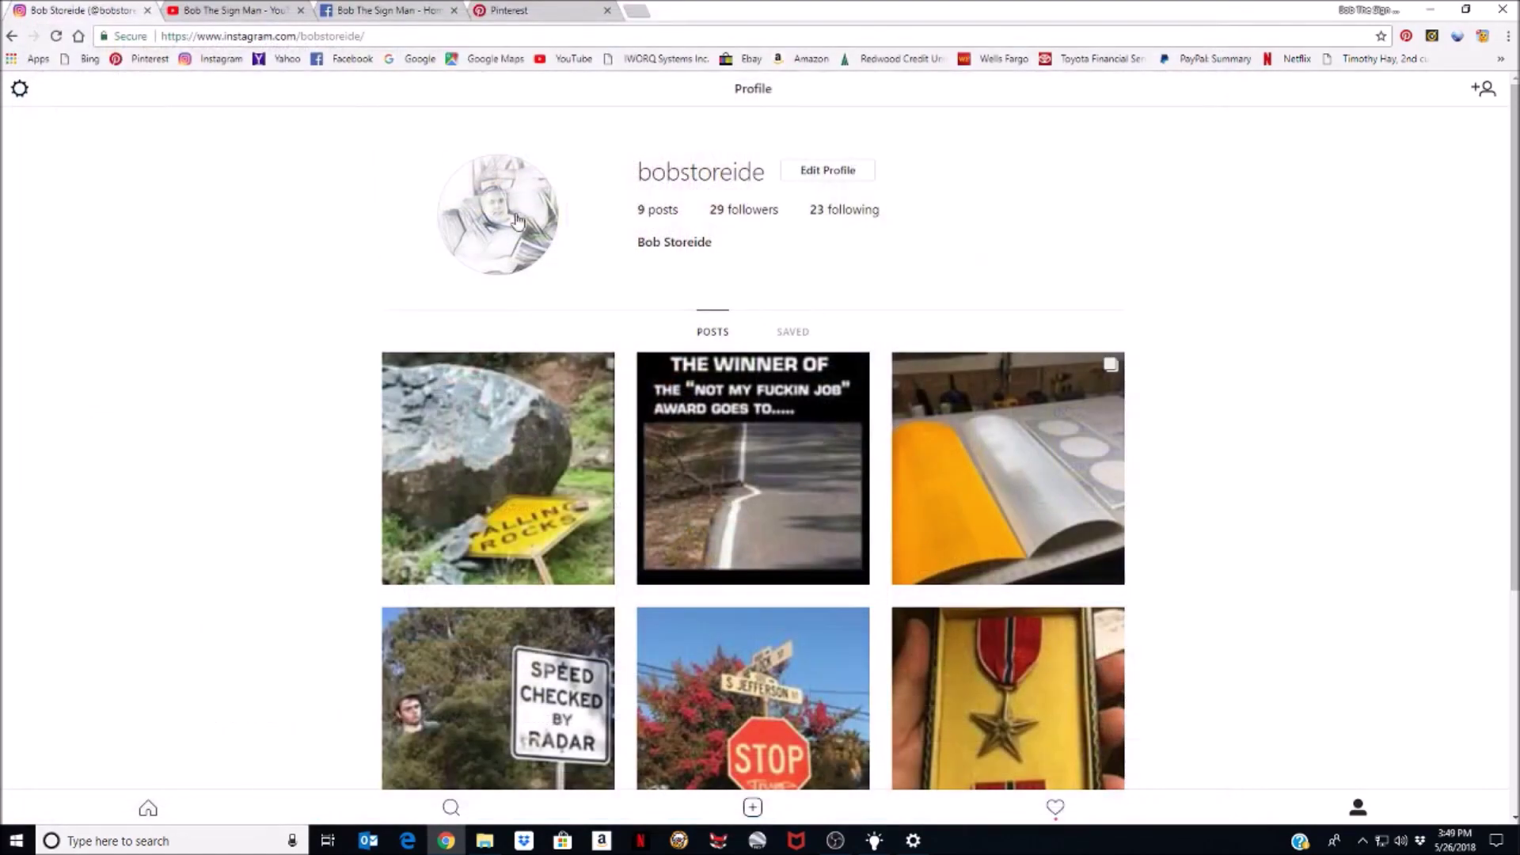